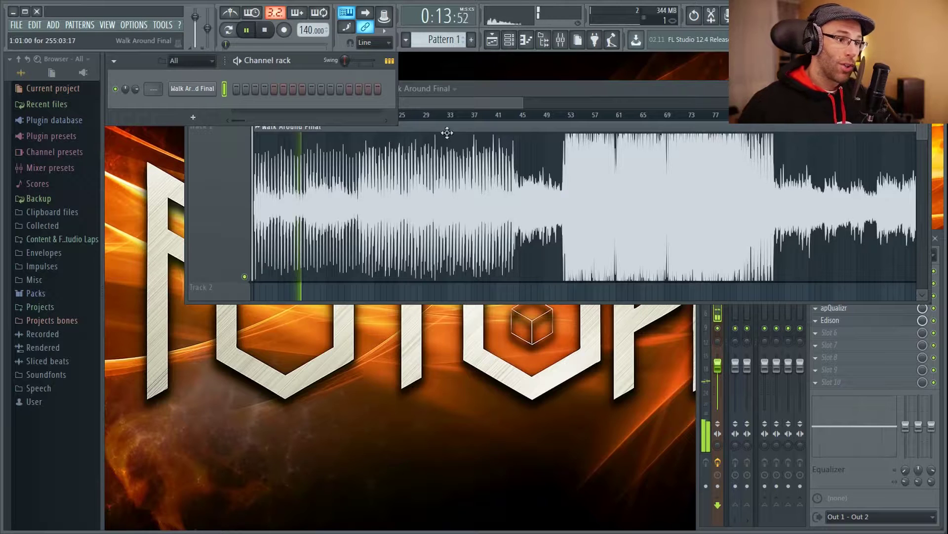
- Zoom in on the Walk Around Final clip in the playlist and reposition the playlist window
scroll(521, 213, up, 2)
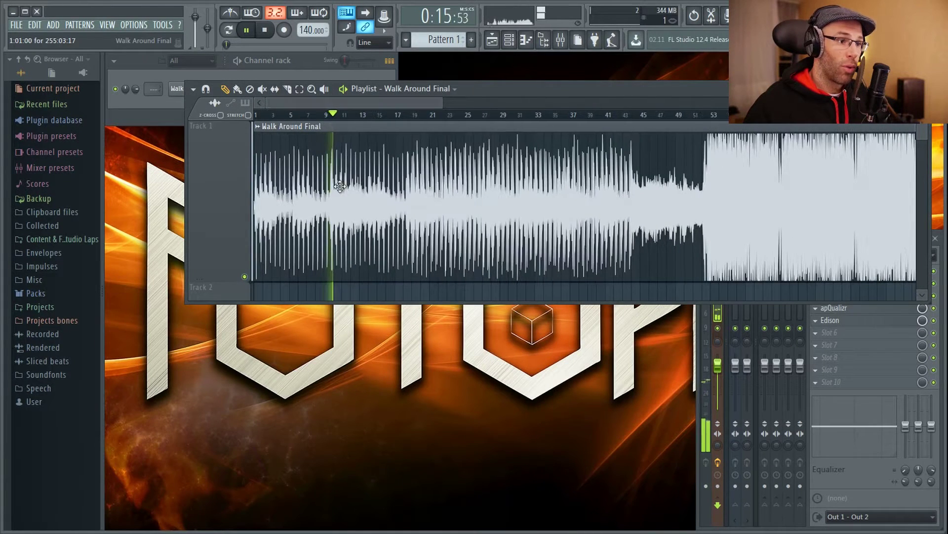
drag(506, 87, 501, 102)
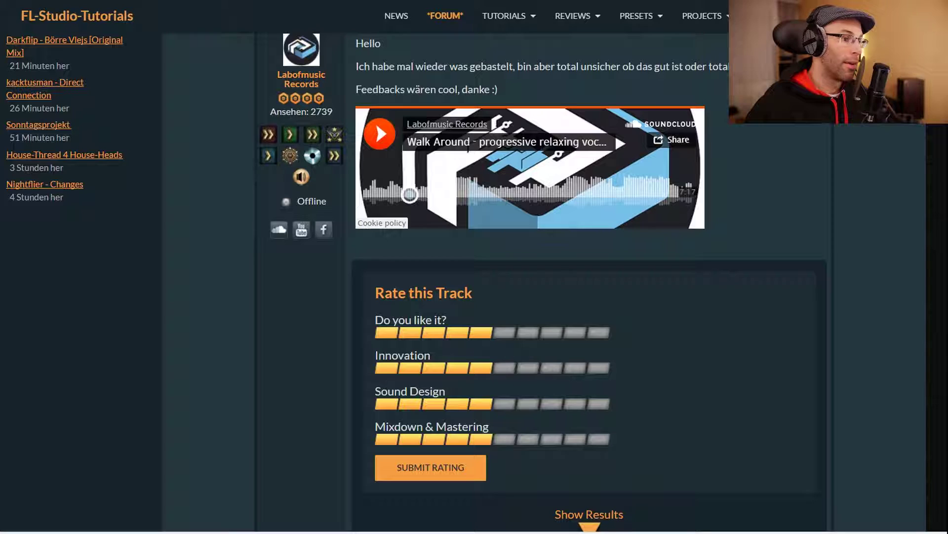
- Look over the forum thread "Lab of Music - Walk Around" with its embedded track and rating section
scroll(741, 356, up, 3)
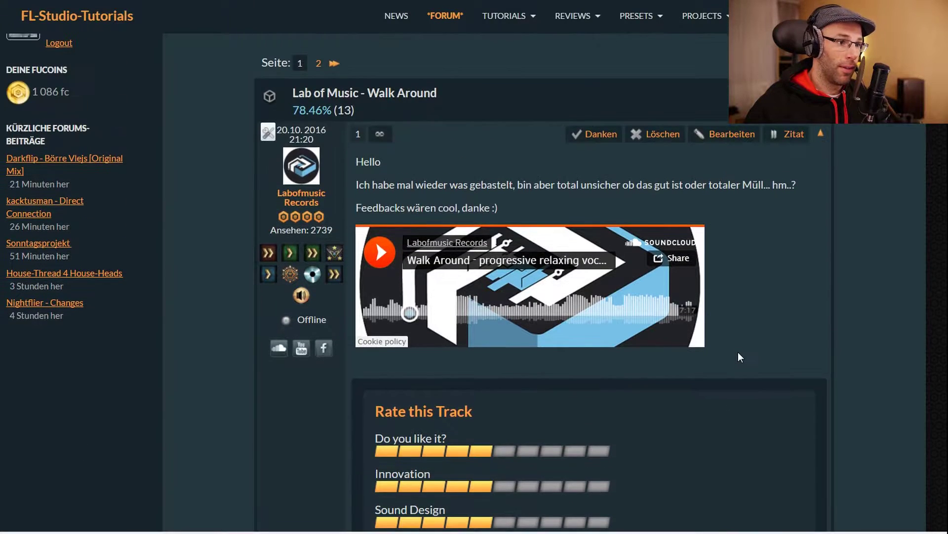
scroll(473, 177, up, 1)
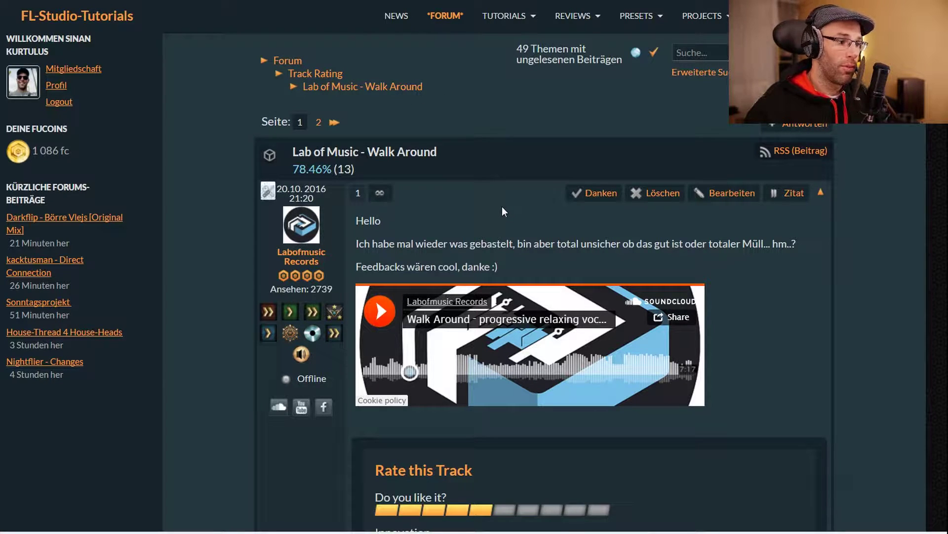
scroll(600, 206, down, 3)
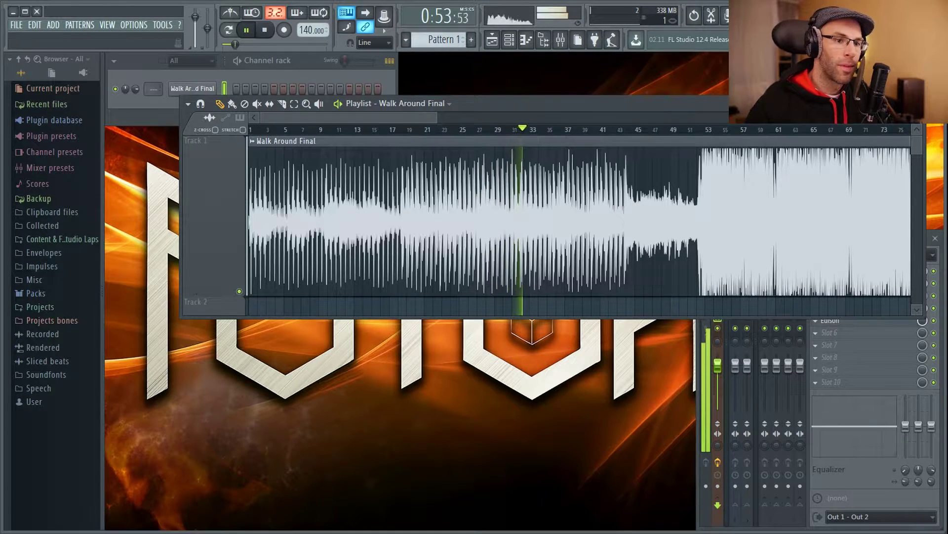
- Arrange the playlist window and open apQualizr from the Analyse mixer track, widening the dB range of its analyser
drag(810, 103, 828, 68)
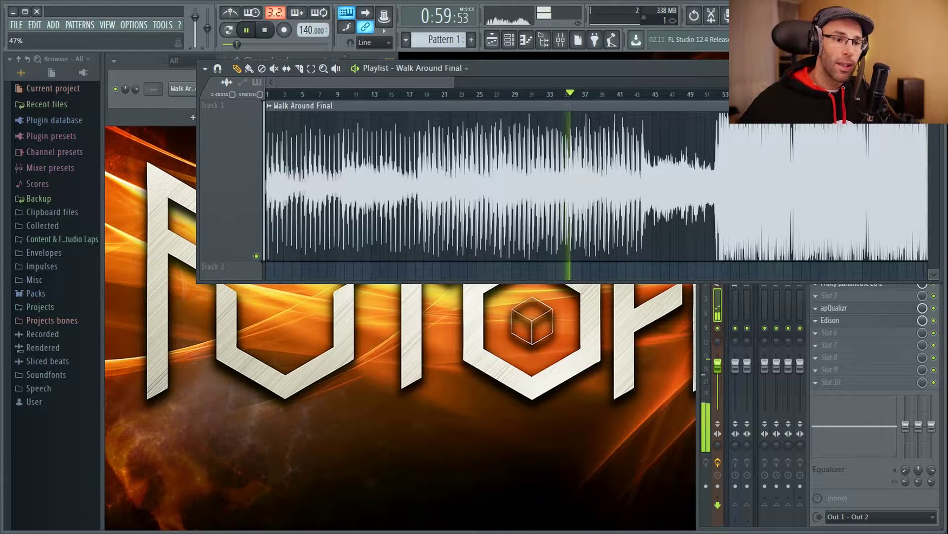
drag(786, 73, 732, 76)
click(895, 238)
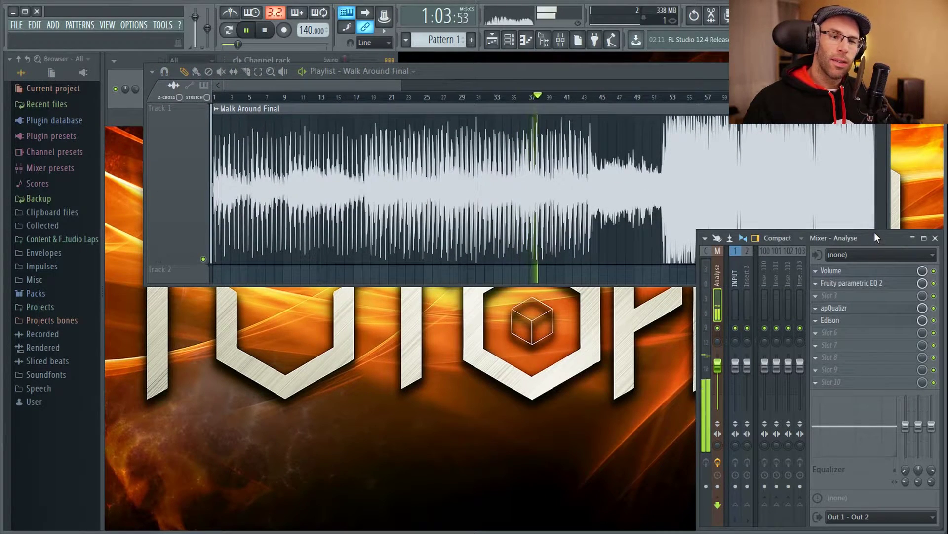
click(864, 308)
drag(370, 264, 503, 253)
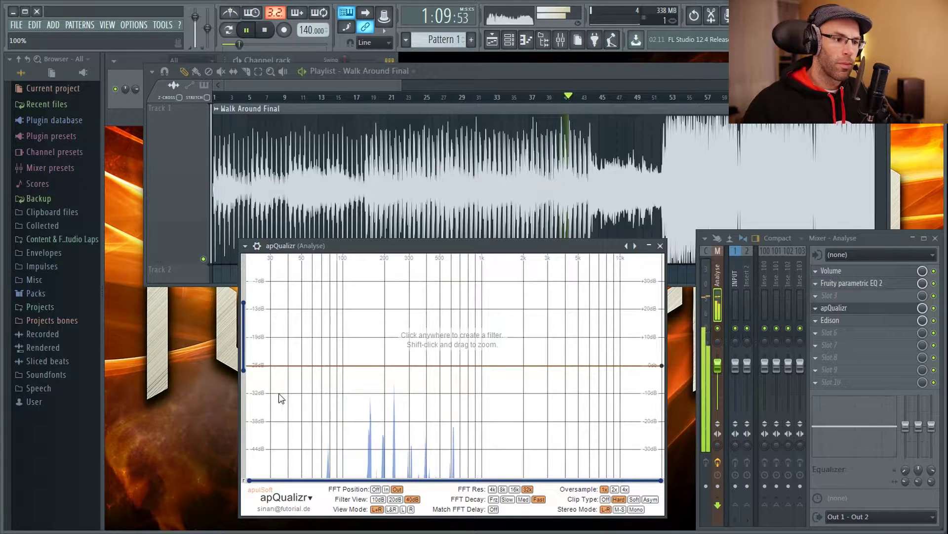
drag(243, 369, 243, 429)
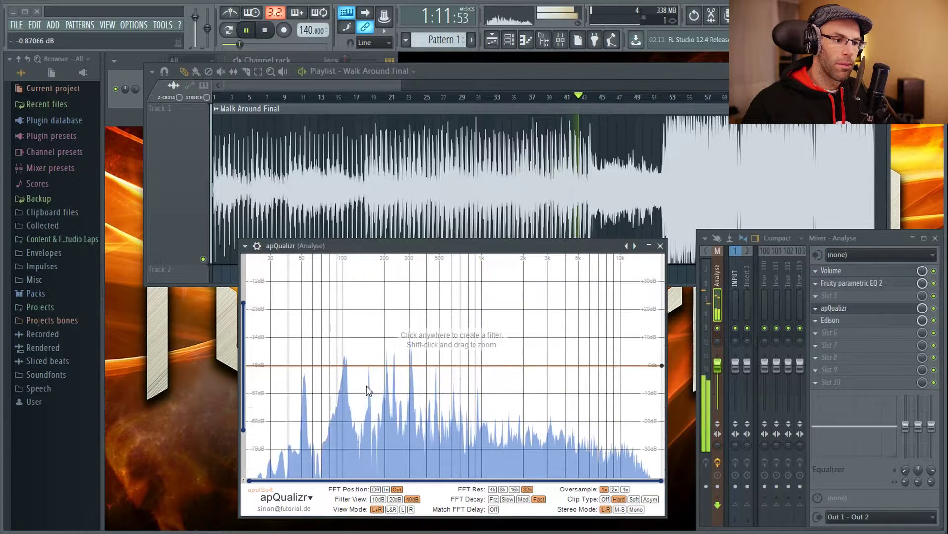
- Add a 2P Lowpass filter with 3x stack at about 377 Hz in apQualizr and replay the track from about bar 24
click(397, 365)
click(416, 370)
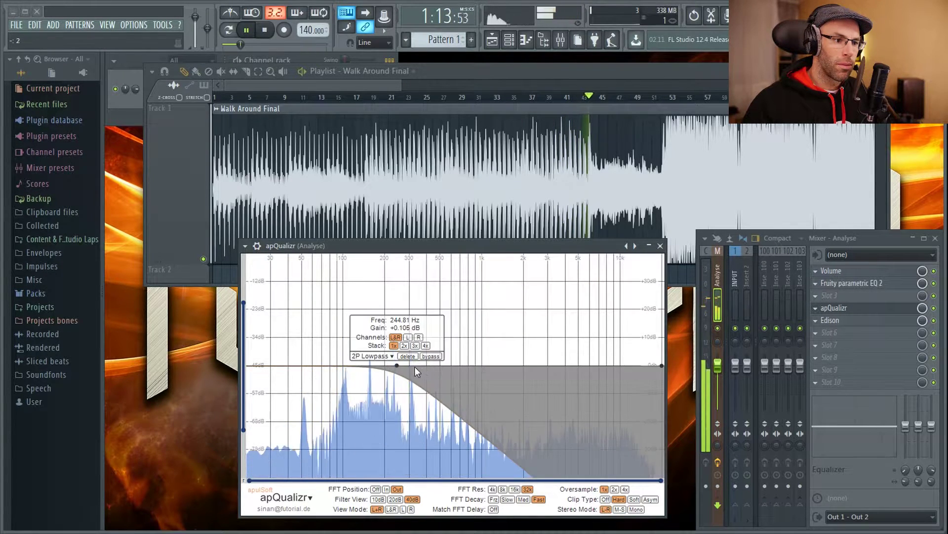
click(415, 345)
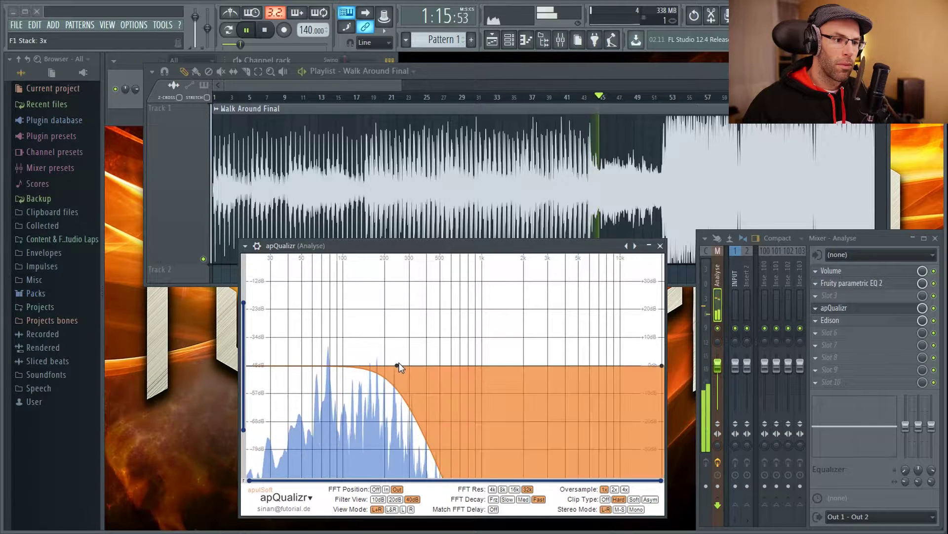
drag(398, 365, 423, 361)
click(423, 97)
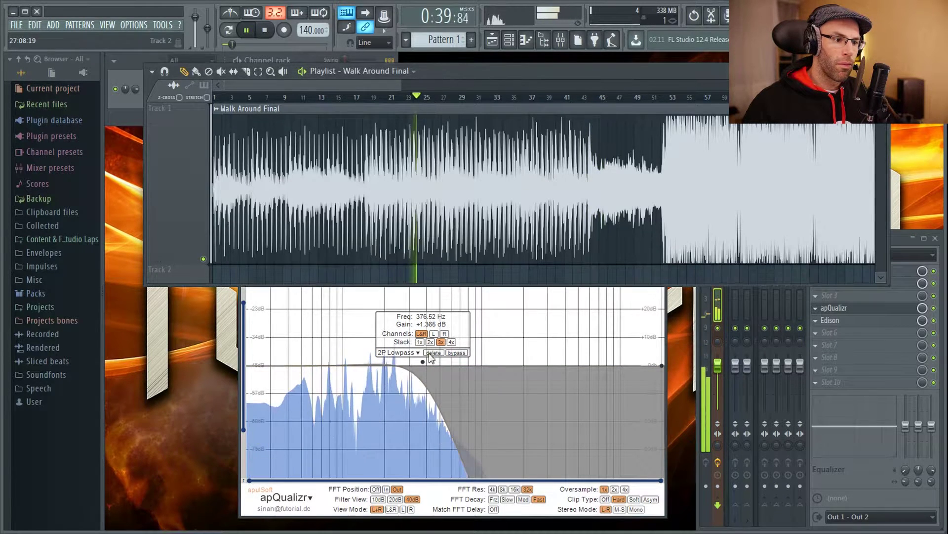
- Try stereo mode M-S, return it to L-R, and delete the lowpass filter
click(619, 509)
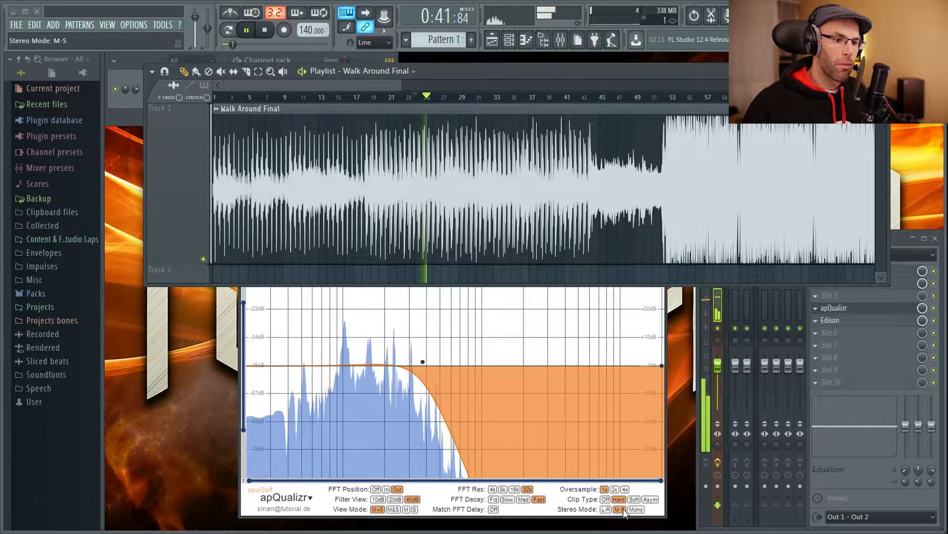
click(606, 509)
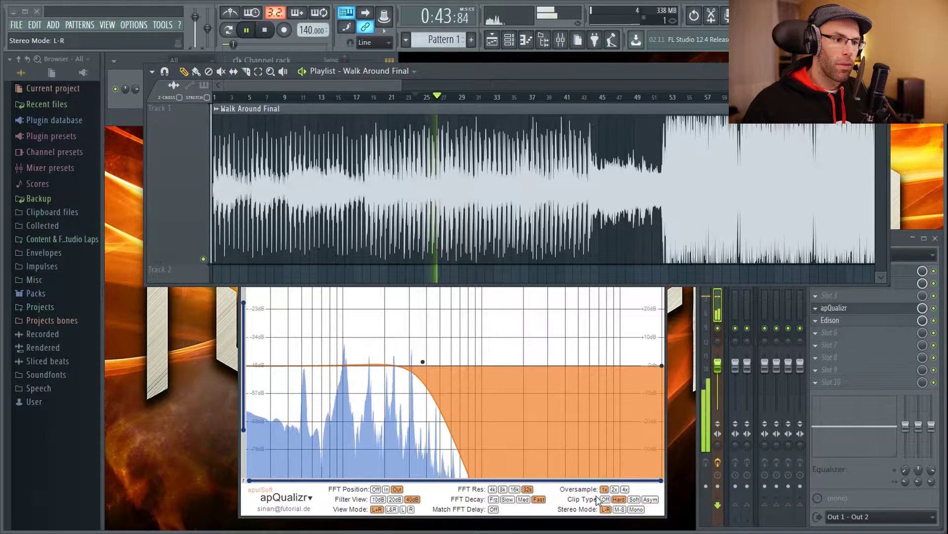
drag(424, 362, 427, 365)
click(439, 354)
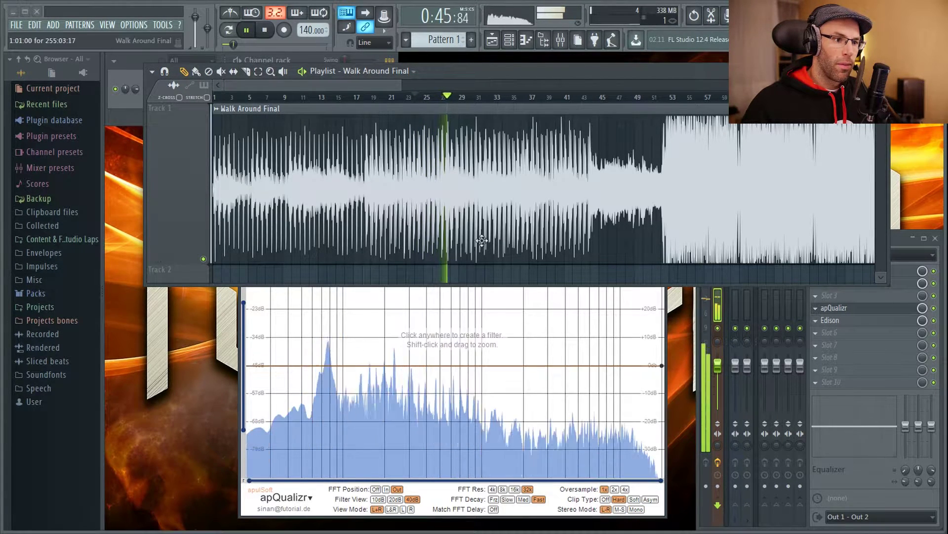
- Stop playback and reduce the height of the playlist window
key(space)
click(409, 330)
click(371, 357)
click(417, 372)
click(373, 357)
drag(317, 284, 318, 260)
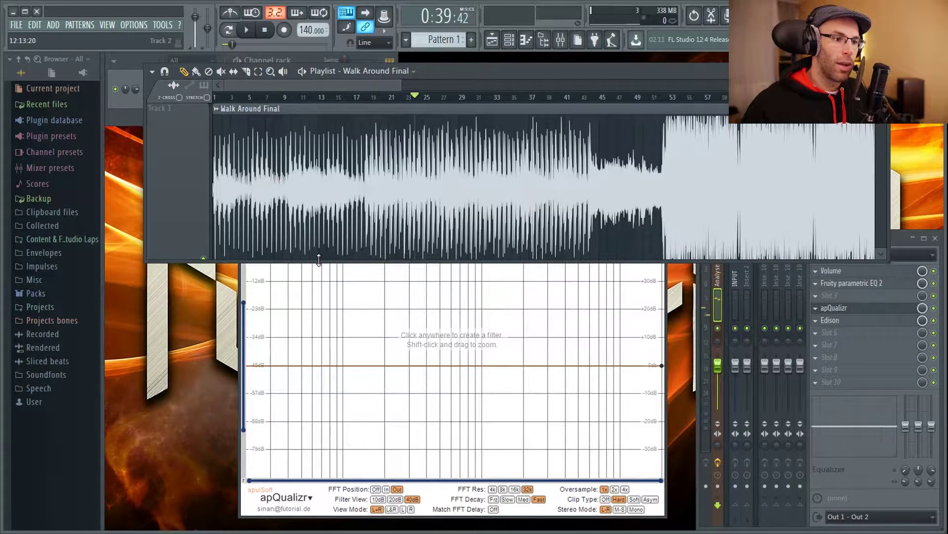
click(526, 343)
click(492, 296)
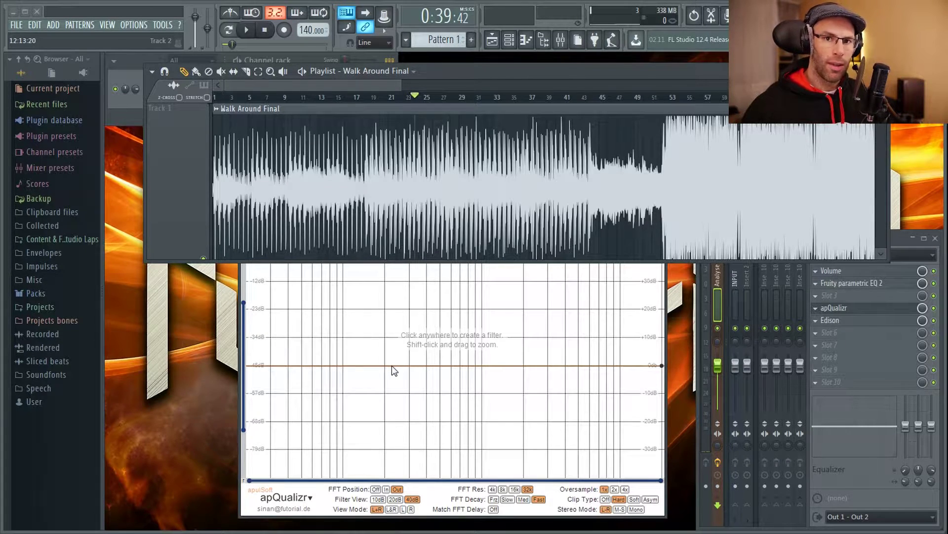
click(395, 301)
click(333, 292)
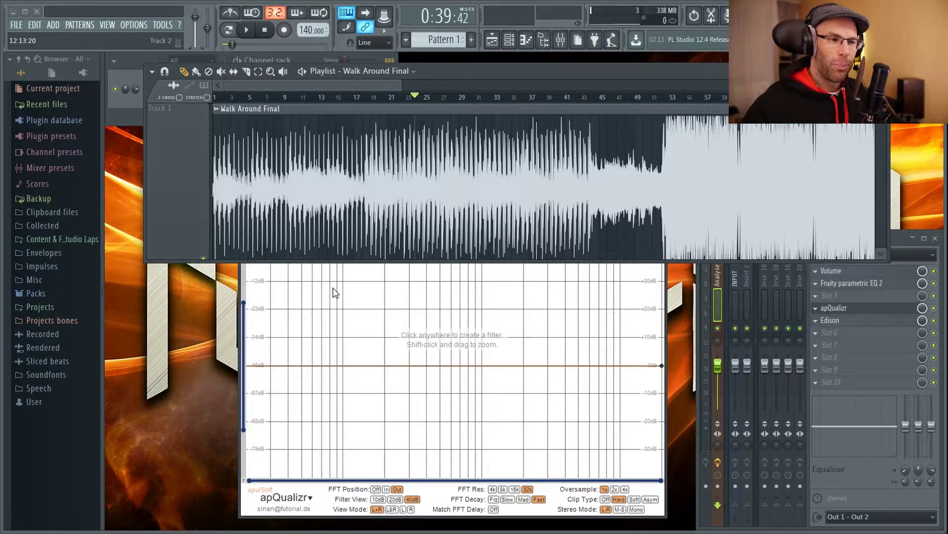
- Shrink the playlist window to uncover apQualizr and play the track from bar 22
click(397, 98)
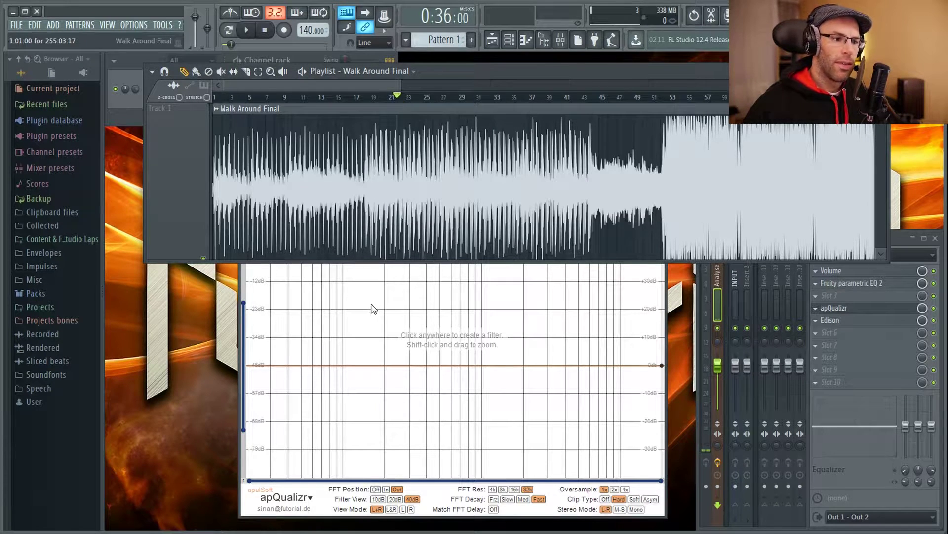
drag(312, 262, 312, 219)
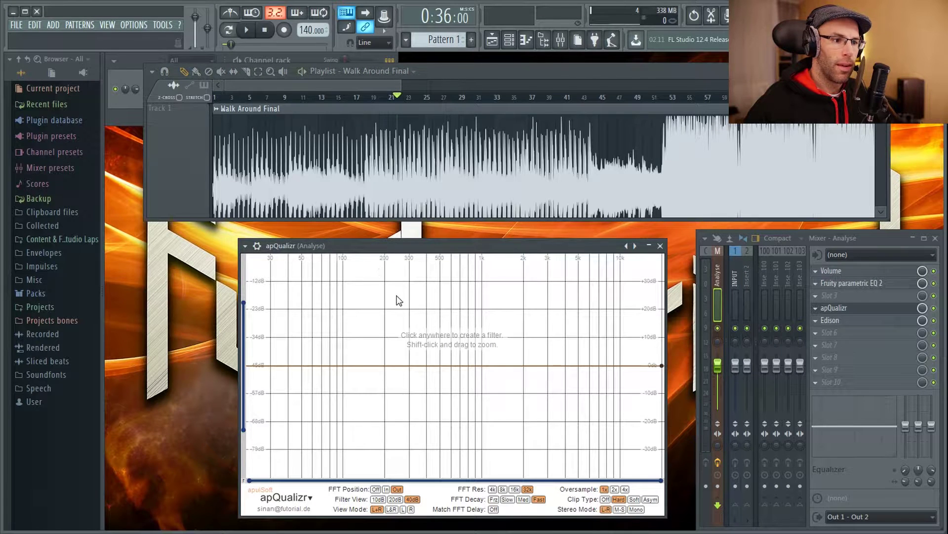
key(space)
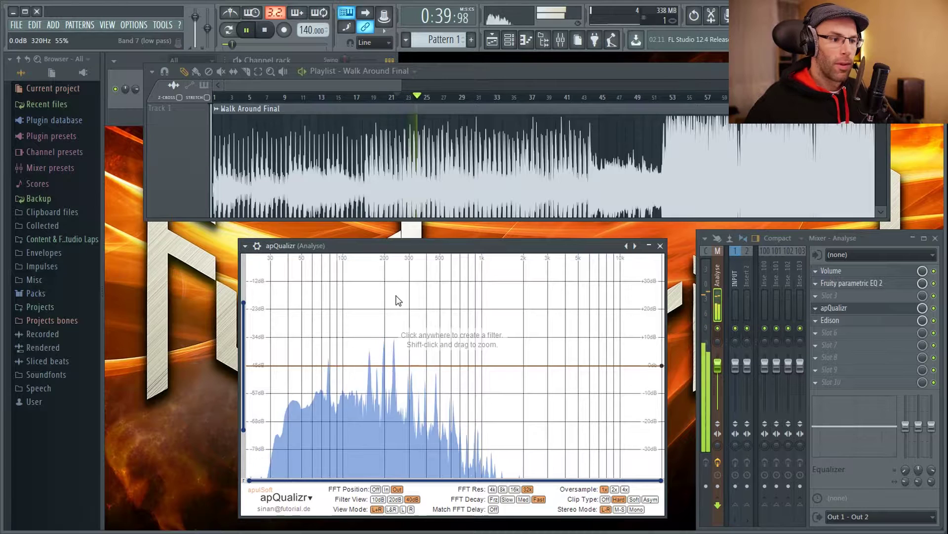
- Add a 2P Highpass filter in M-S stereo mode with 4x stack on the S channel, lowered to about 80 Hz and minimum gain
click(396, 381)
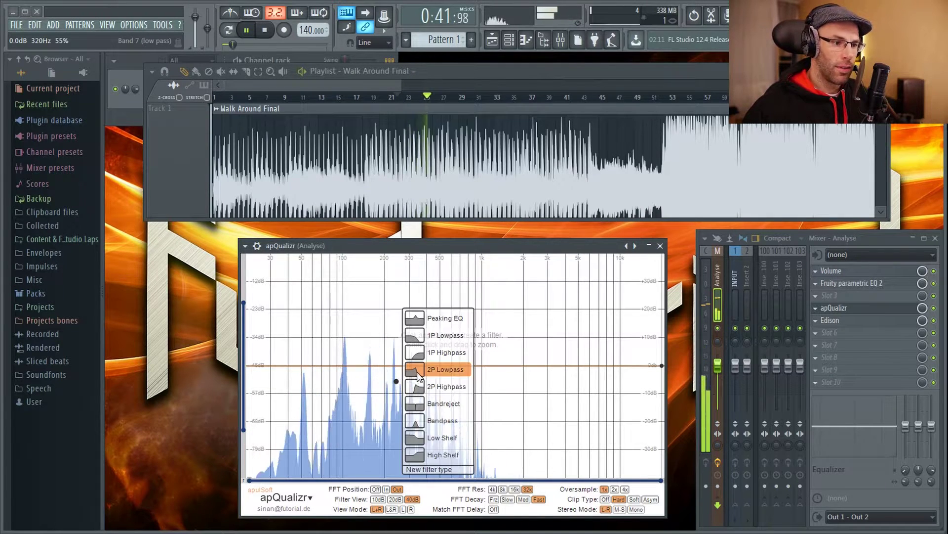
click(418, 386)
click(620, 509)
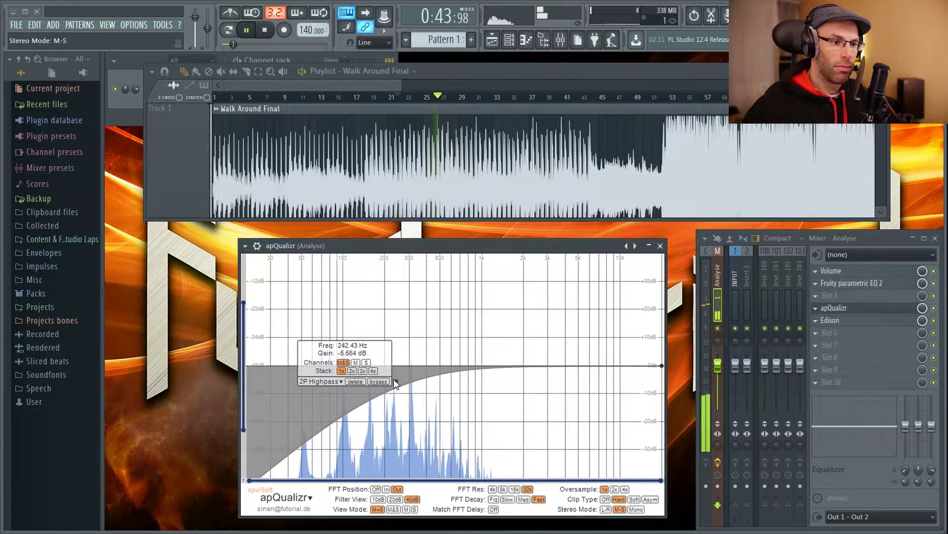
click(374, 371)
click(366, 362)
drag(399, 381, 329, 501)
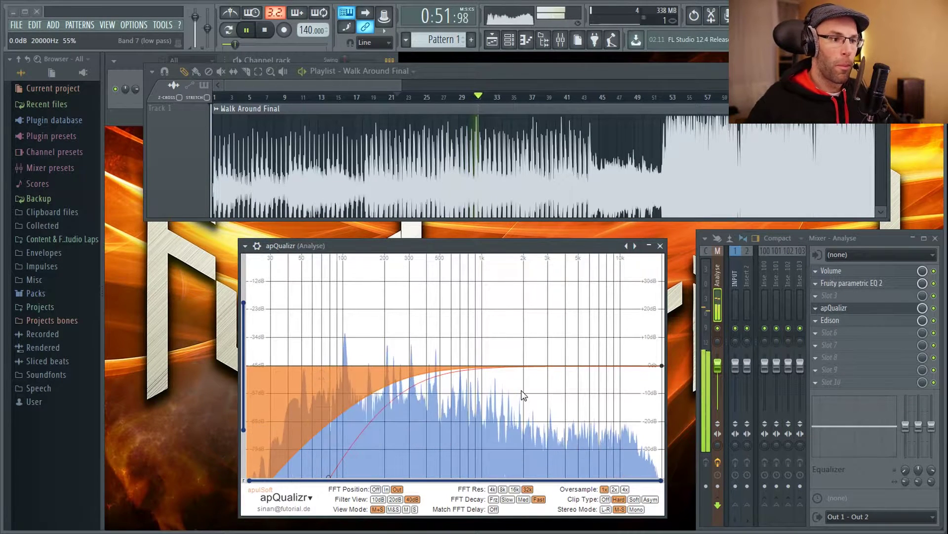
- Audition the highpass filter from bar 24 and nudge it slightly lower in frequency
click(415, 97)
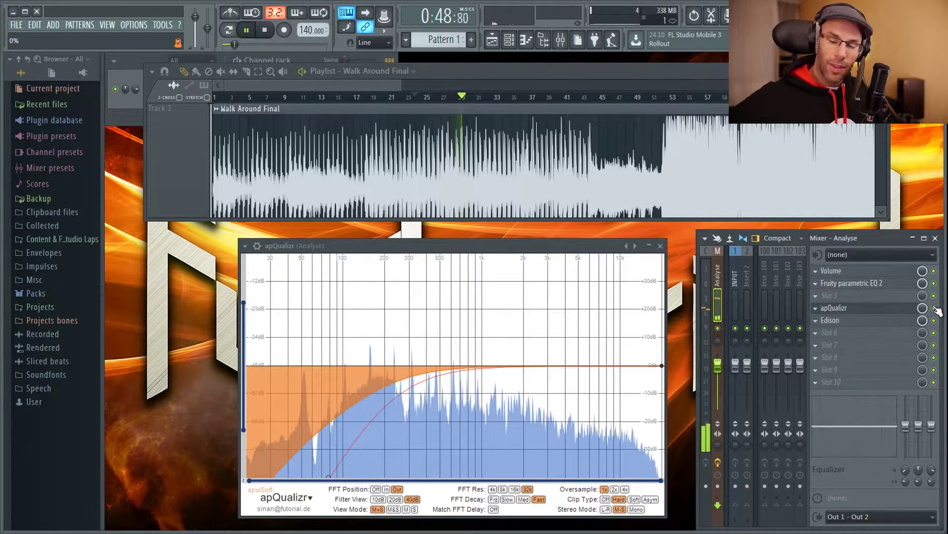
key(space)
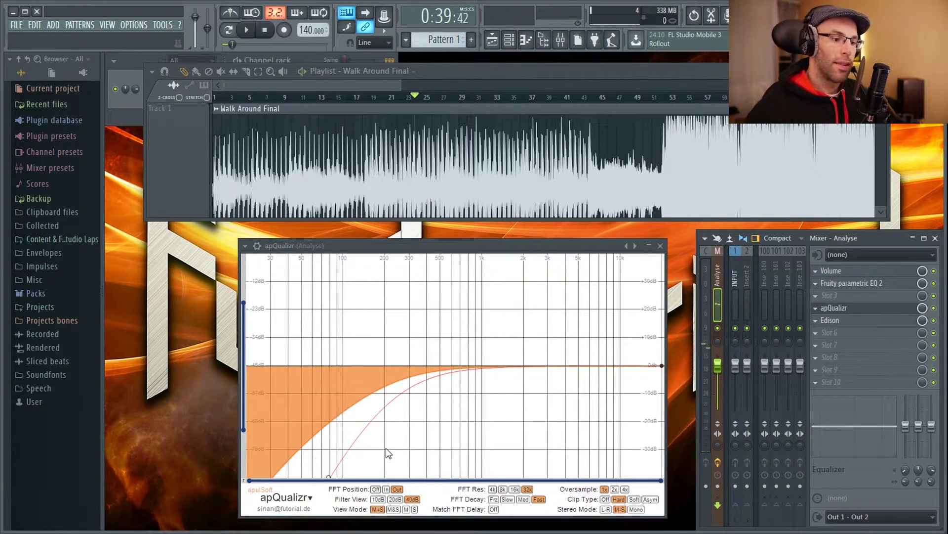
click(332, 476)
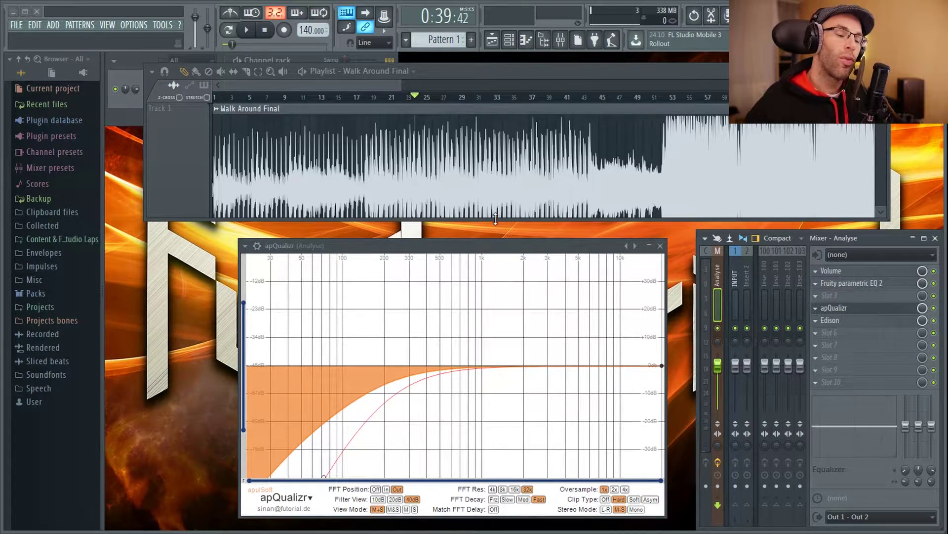
- Set the playhead to bar 26 and delete the highpass filter from apQualizr
right_click(395, 351)
click(369, 340)
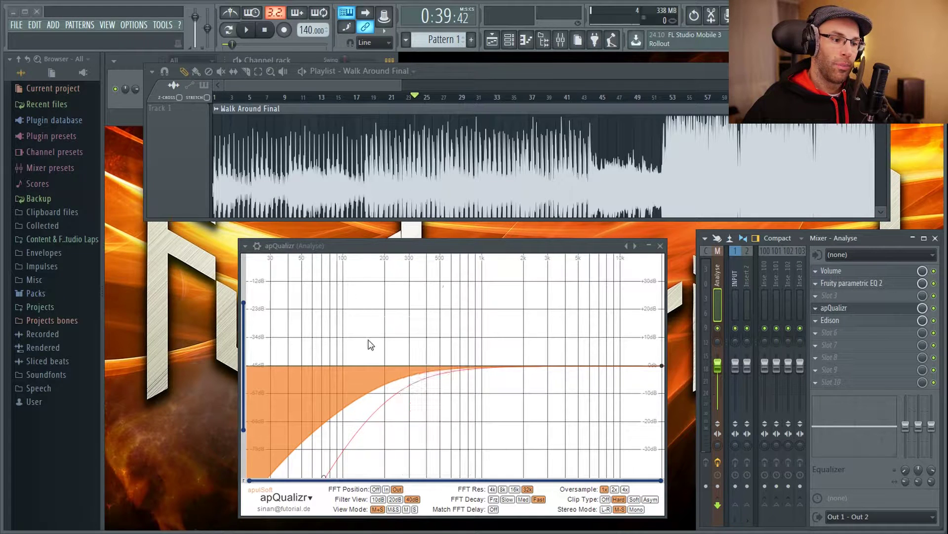
click(437, 101)
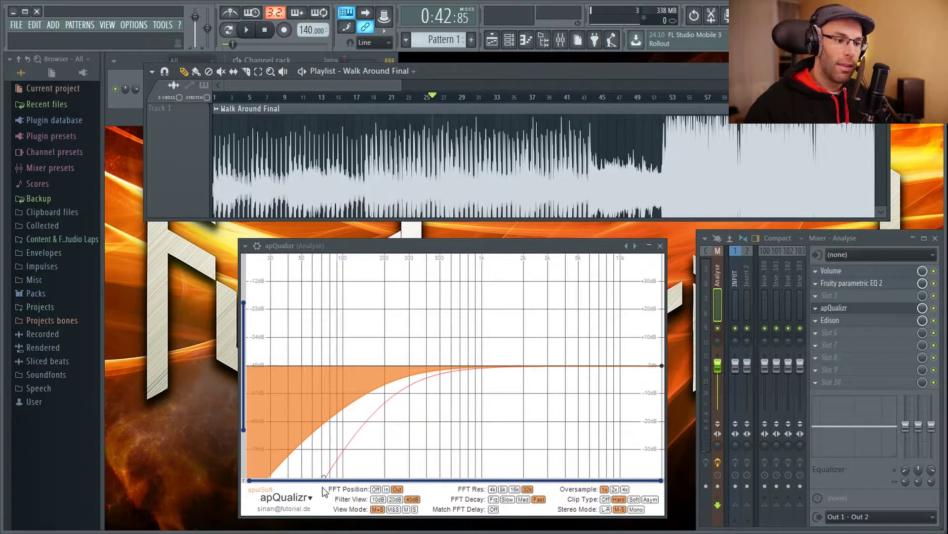
drag(325, 476, 339, 385)
click(398, 443)
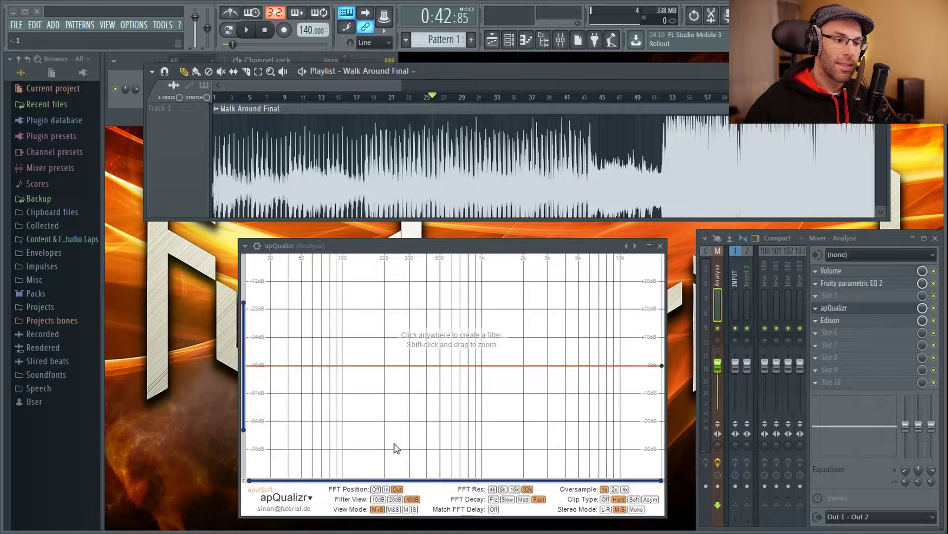
click(425, 333)
click(331, 330)
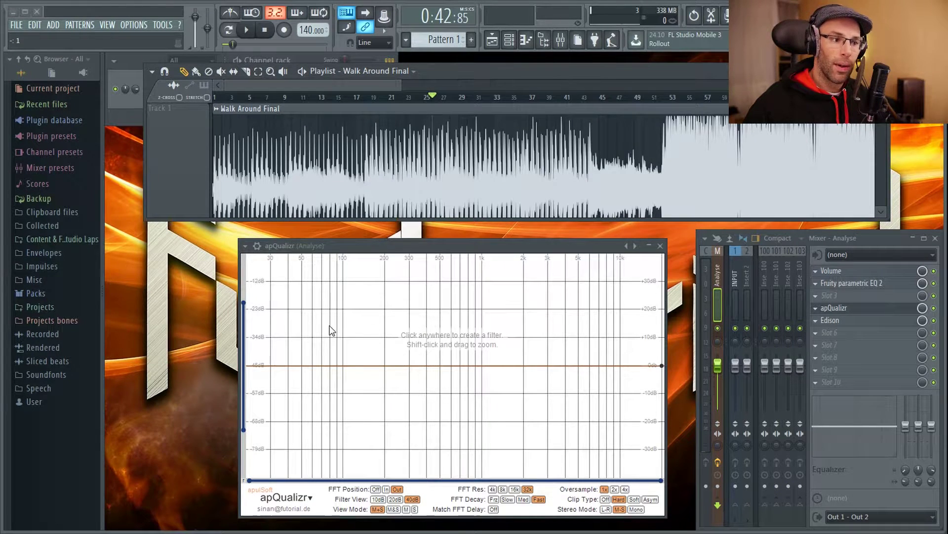
- Bring up the channel rack and play the unfiltered track from bar 23 with apQualizr in view
click(407, 98)
key(F6)
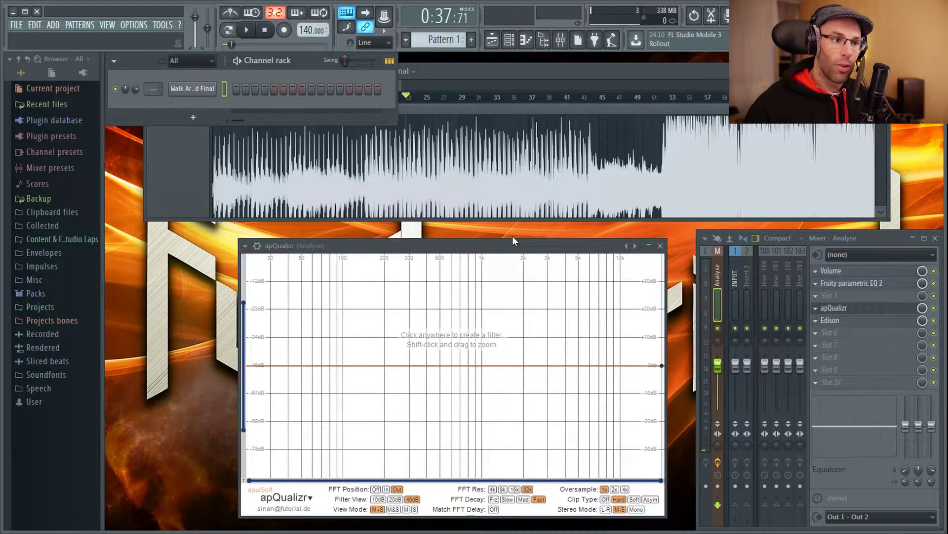
click(514, 245)
key(space)
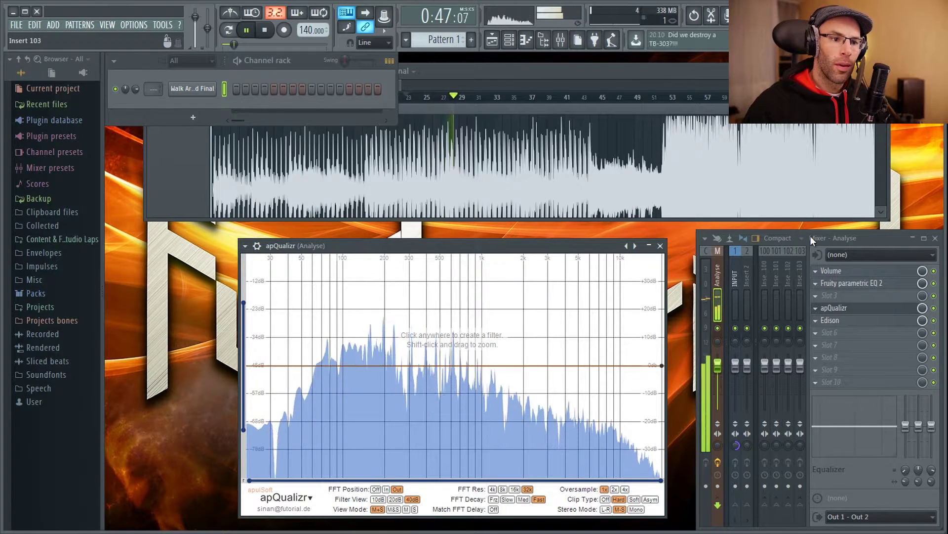
- Stop playback and route the Walk Around Final channel to mixer insert 1, INPUT
click(735, 271)
key(space)
click(306, 161)
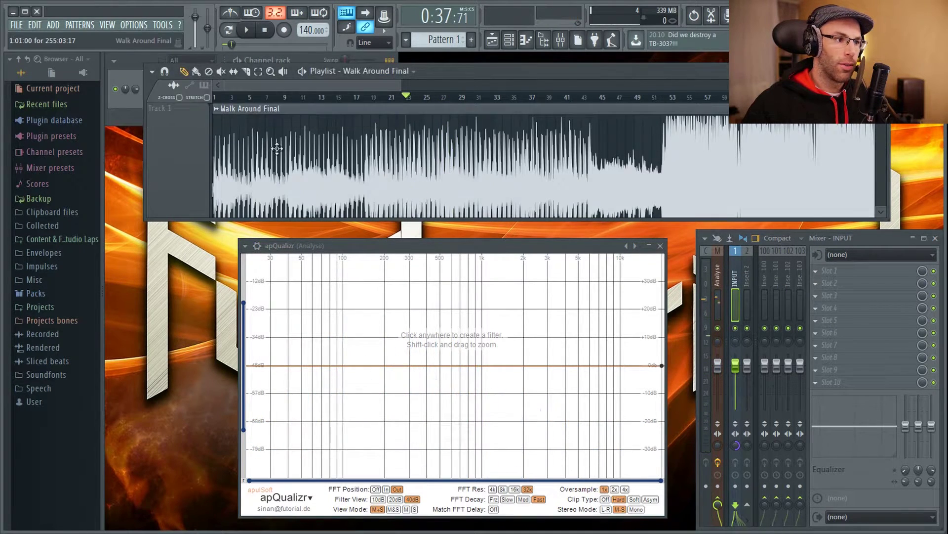
click(131, 102)
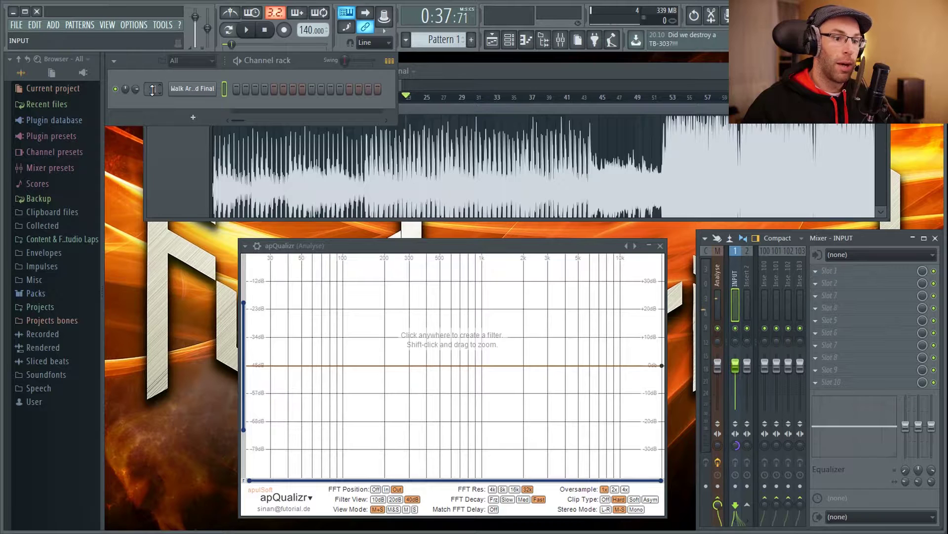
- Play the track from bar 23 to check the newly routed signal in apQualizr's spectrum, and stop playback
click(400, 242)
key(space)
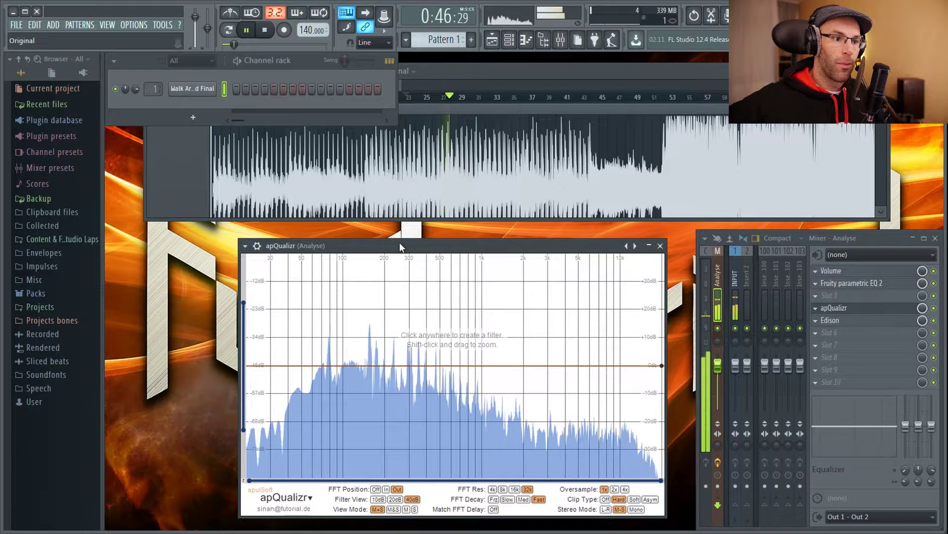
key(space)
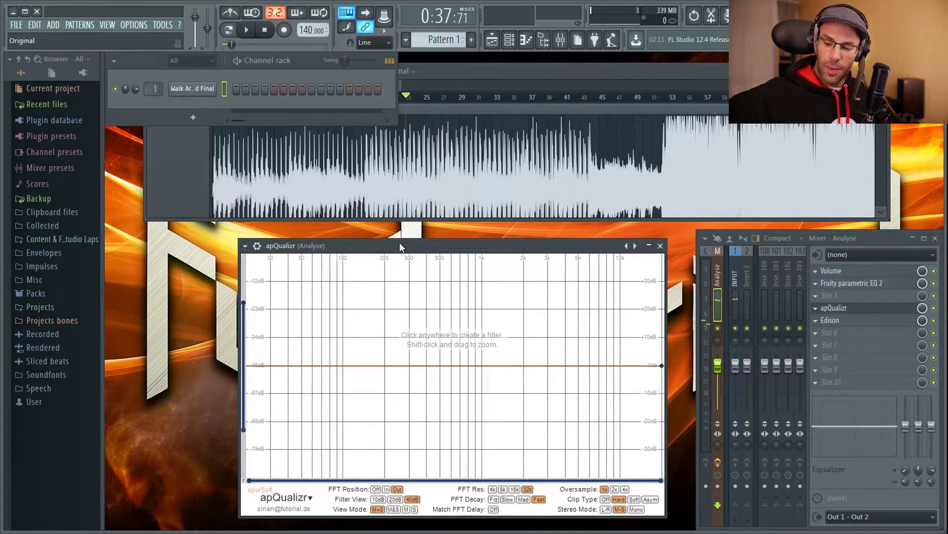
- Audition the track from about bar 41, and from bar 49 through the breakdown into the first drop
click(529, 70)
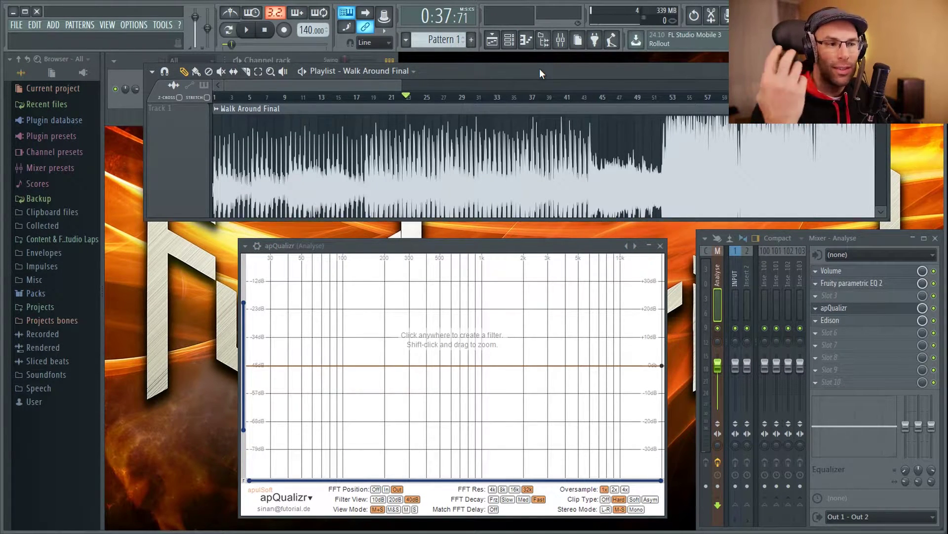
click(565, 97)
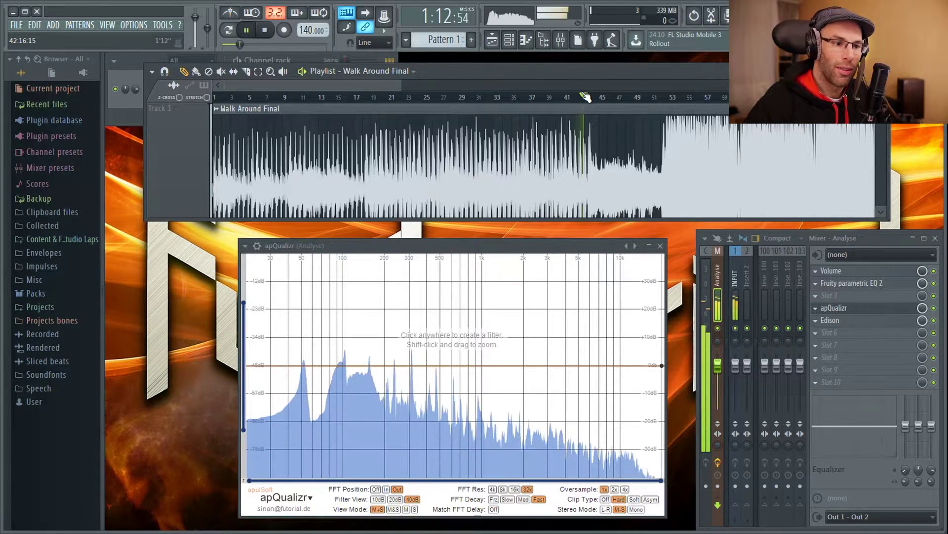
click(636, 97)
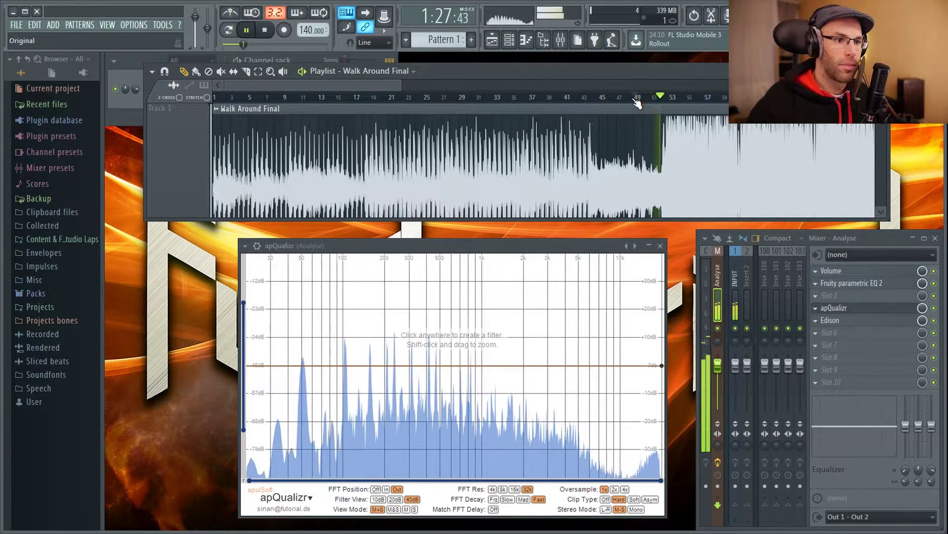
scroll(583, 135, down, 2)
scroll(582, 135, down, 1)
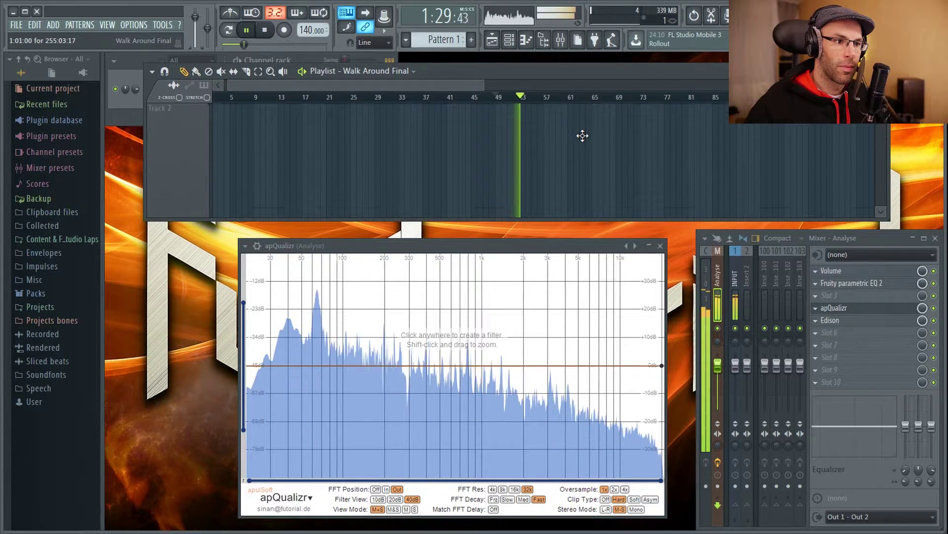
scroll(582, 135, up, 2)
scroll(564, 158, down, 3)
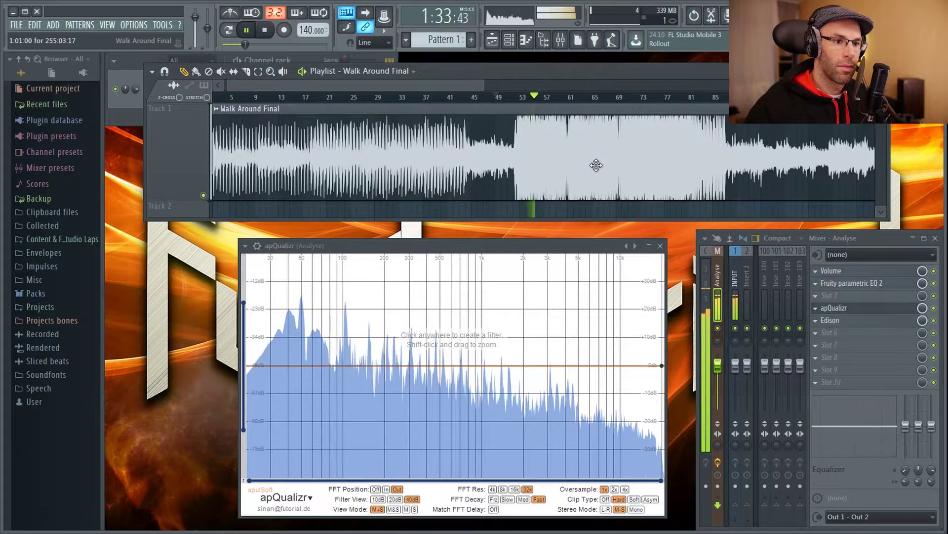
scroll(601, 165, up, 4)
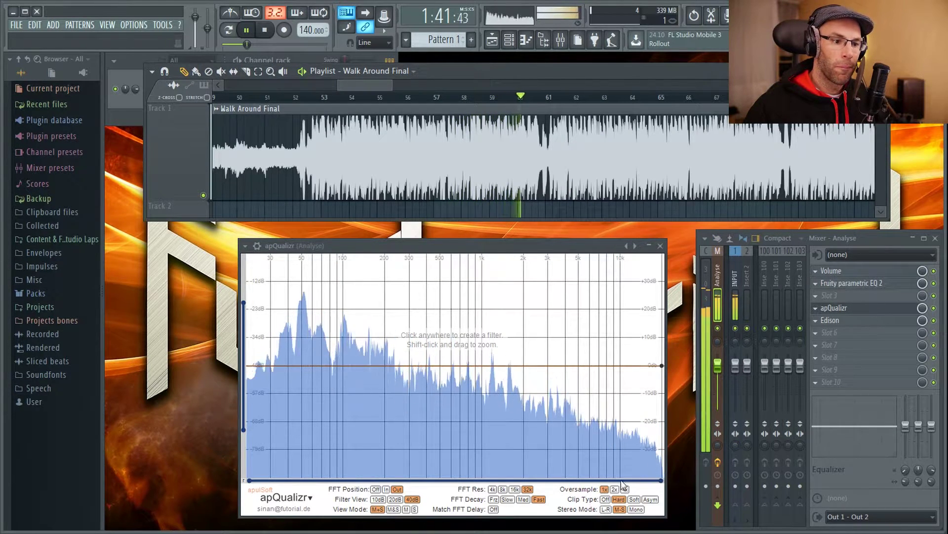
- Set apQualizr's clip type to Off and its stereo mode to L-R, and stop playback
click(605, 498)
click(607, 509)
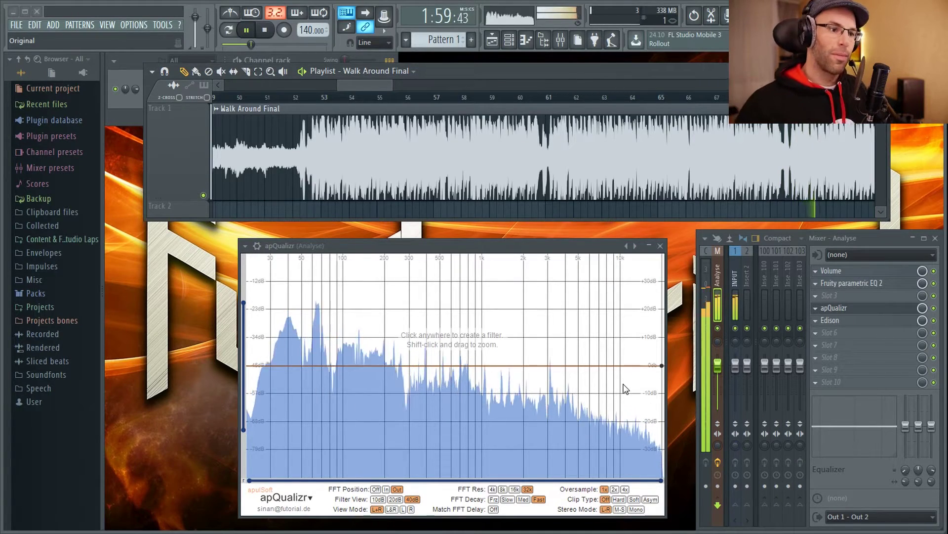
scroll(505, 167, down, 3)
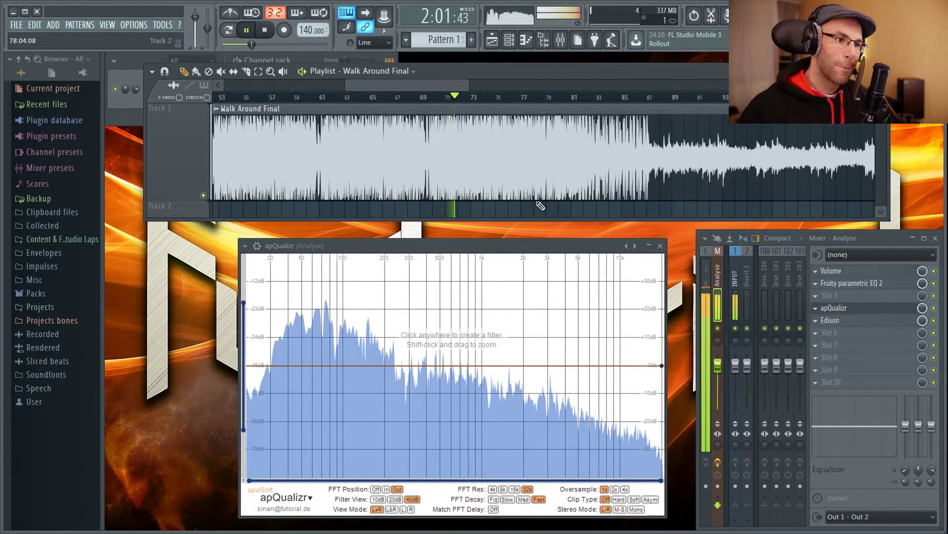
key(space)
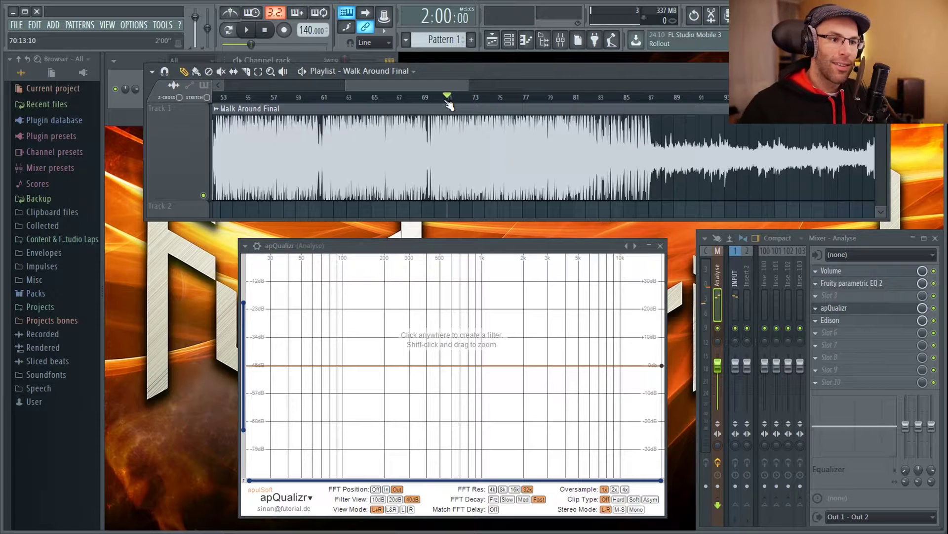
- Play the end of the first drop from bar 76 and the following breakdown from about bar 92
scroll(544, 108, down, 3)
click(447, 99)
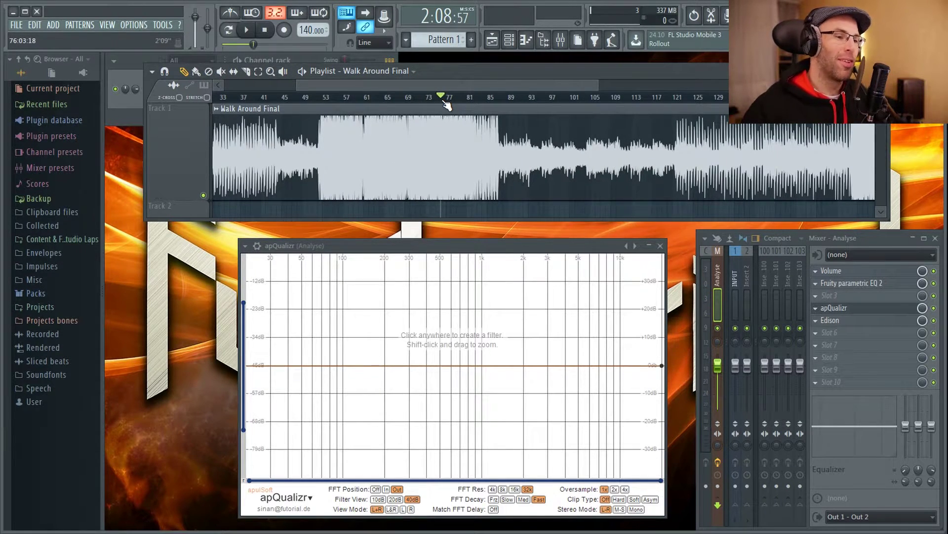
key(space)
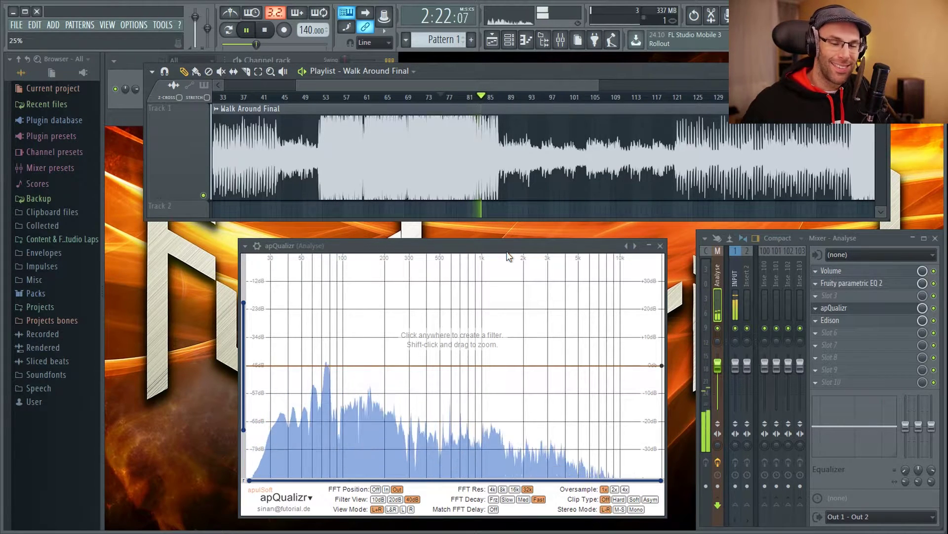
click(526, 97)
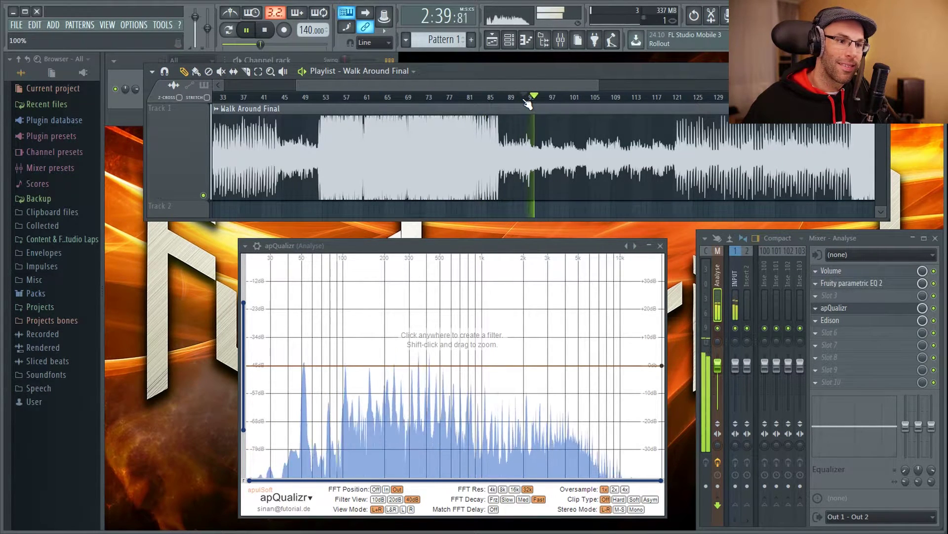
- Audition later sections from about bars 111, 121 and 147, and the second drop from bar 156
click(622, 97)
click(677, 98)
drag(484, 85, 613, 85)
click(530, 97)
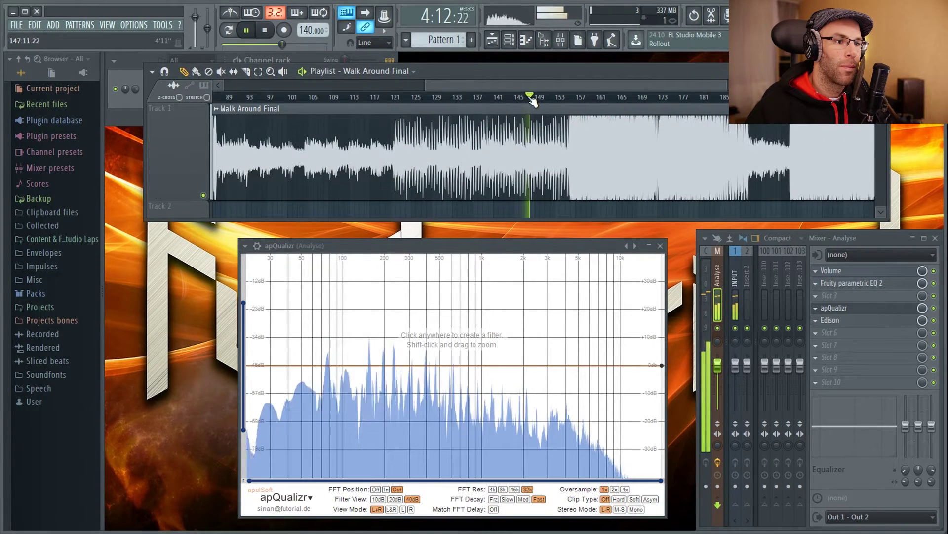
click(572, 95)
drag(570, 86, 660, 84)
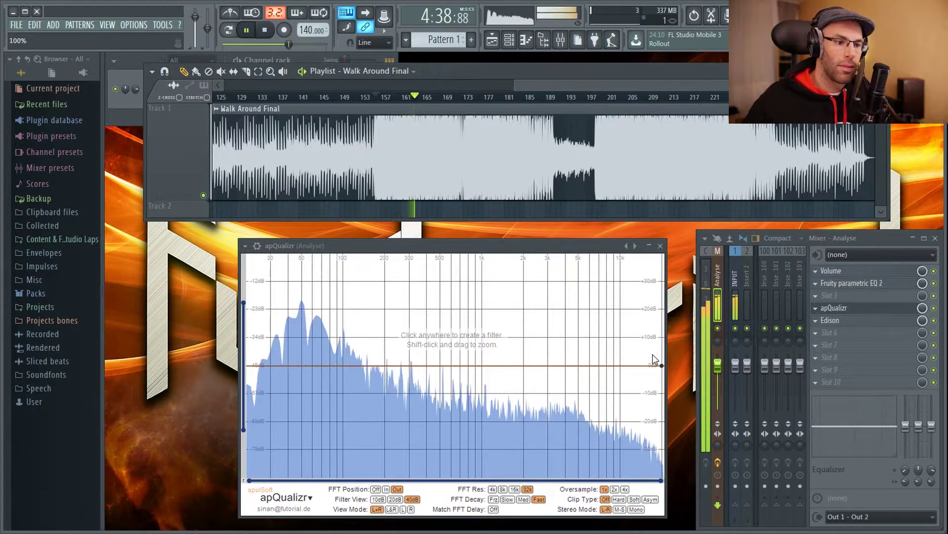
- Add a Peaking EQ filter at about 10 kHz with about +2.2 dB gain and a width of about 1.76 8va
click(622, 364)
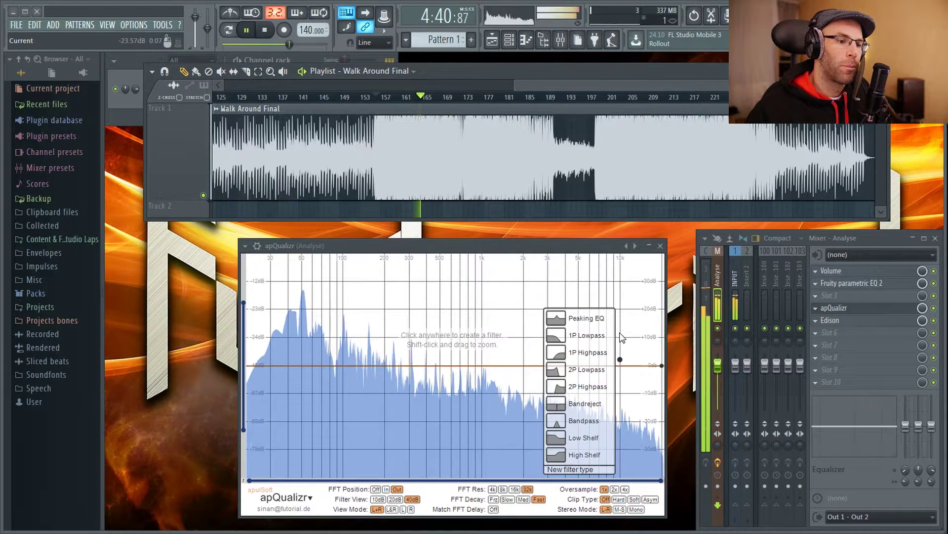
click(572, 254)
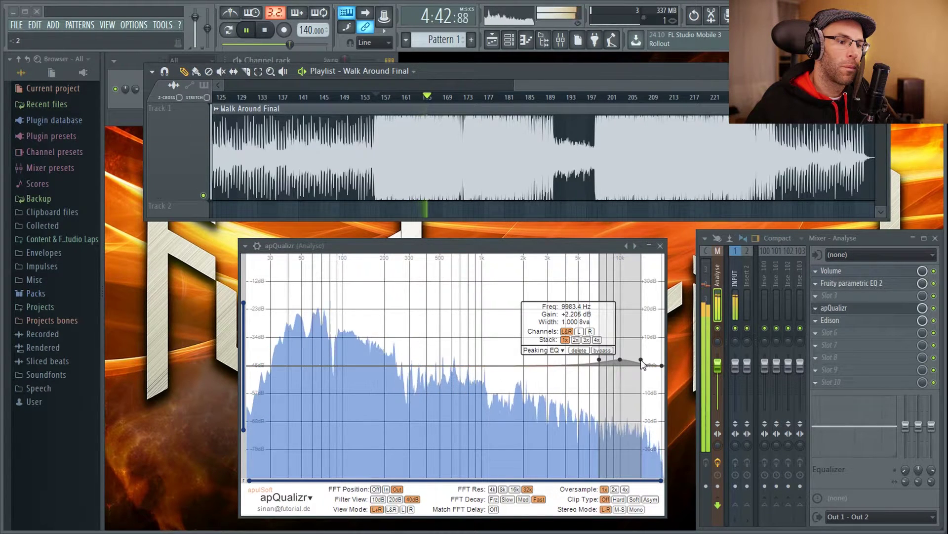
drag(641, 360, 656, 360)
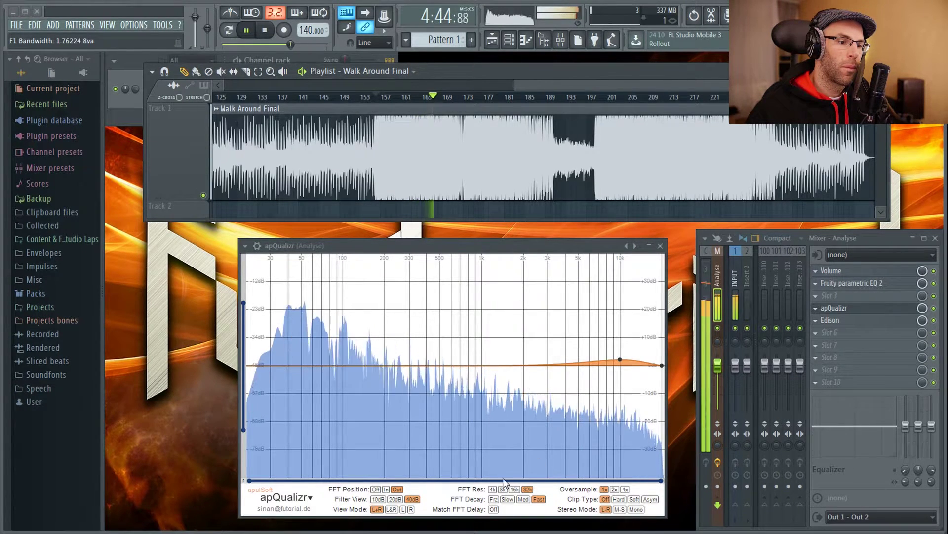
- Add a Peaking EQ filter at about 120 Hz and bring its gain to about -1.2 dB
click(353, 398)
click(390, 319)
drag(353, 396, 352, 369)
- Add a Peaking EQ filter with a slight boost at about 50 Hz
click(302, 364)
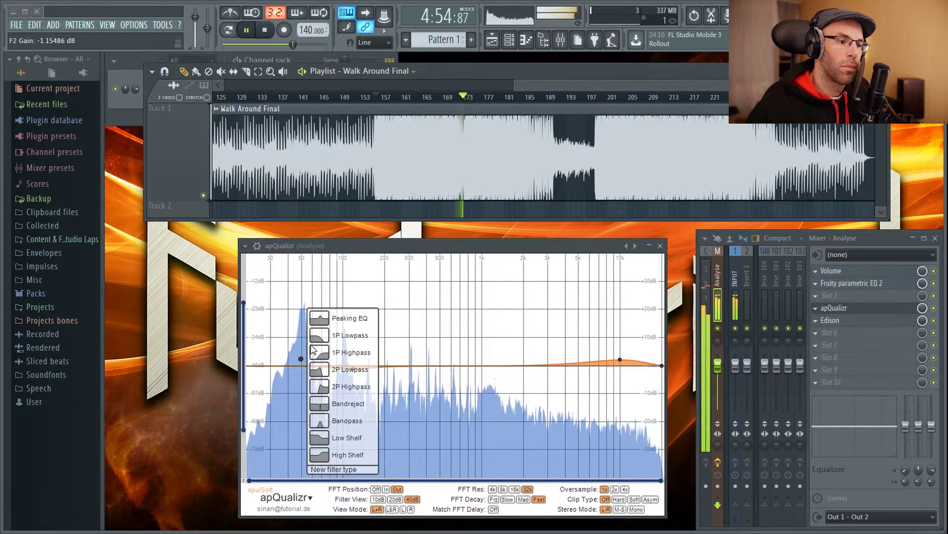
click(324, 337)
click(306, 357)
click(303, 357)
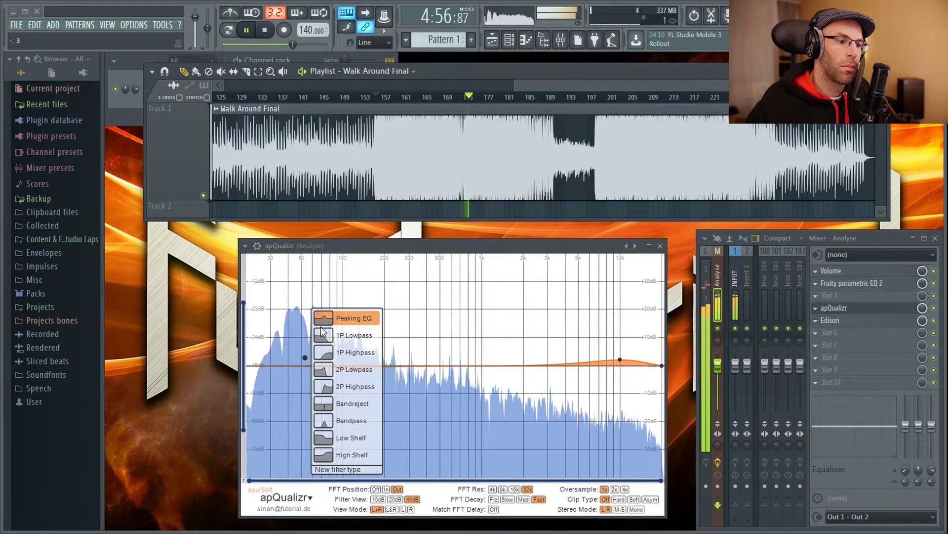
click(323, 321)
drag(301, 356, 300, 363)
- Add a 2P Highpass filter on the S channel in M-S stereo mode at about 260 Hz with about -2.4 dB gain
click(400, 376)
click(432, 391)
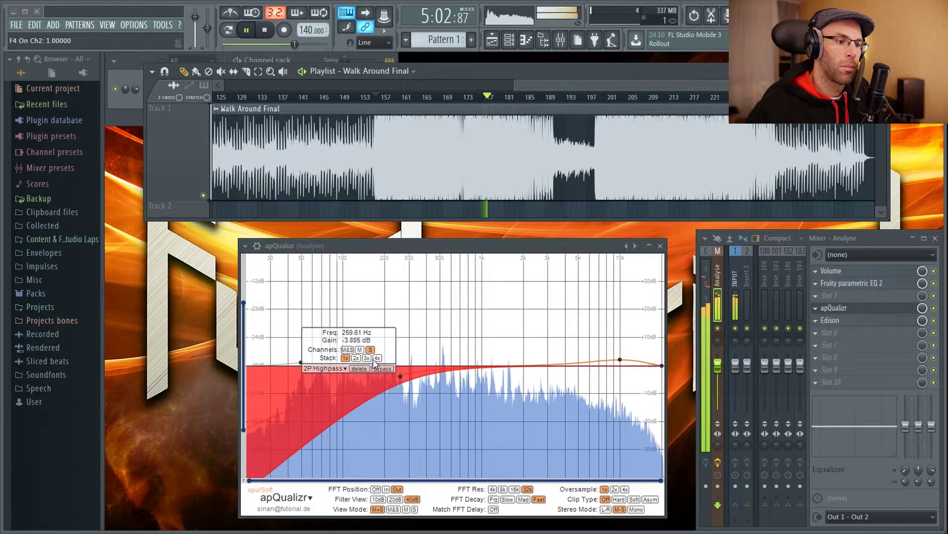
mouse_move(400, 376)
mouse_down()
mouse_move(379, 372)
mouse_move(390, 355)
mouse_move(401, 374)
mouse_move(418, 372)
mouse_up()
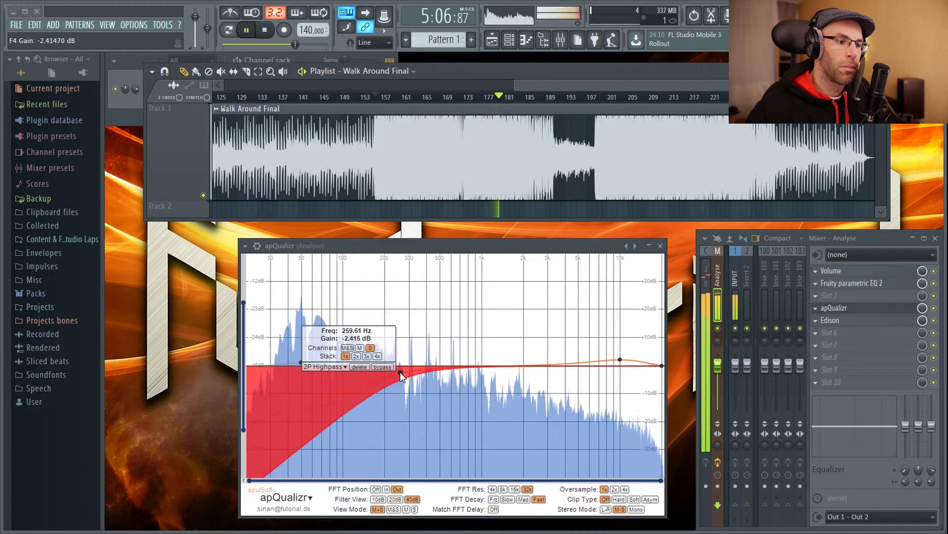
- Try a Peaking EQ at about 245 Hz on the M channel, remove it, and lower the side highpass to about 160 Hz
double_click(396, 354)
click(414, 319)
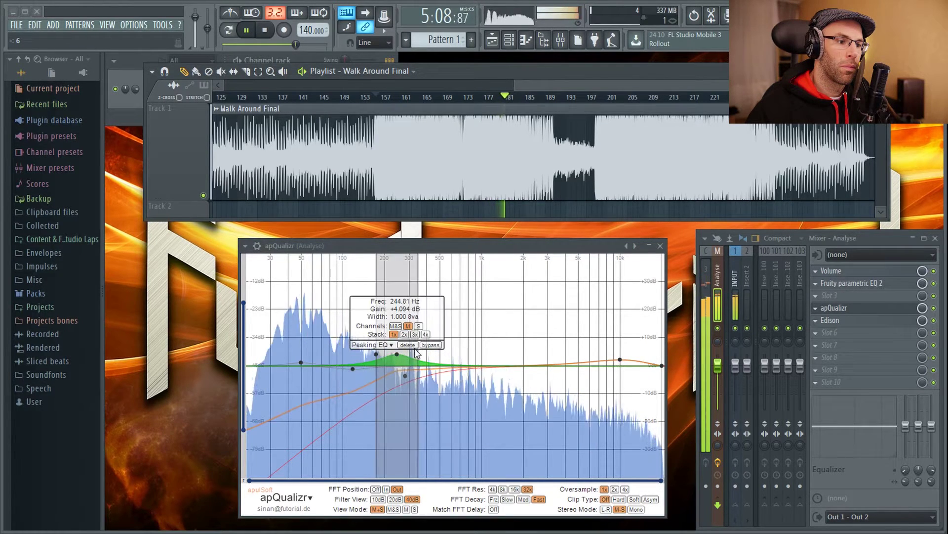
drag(396, 353, 369, 366)
click(400, 350)
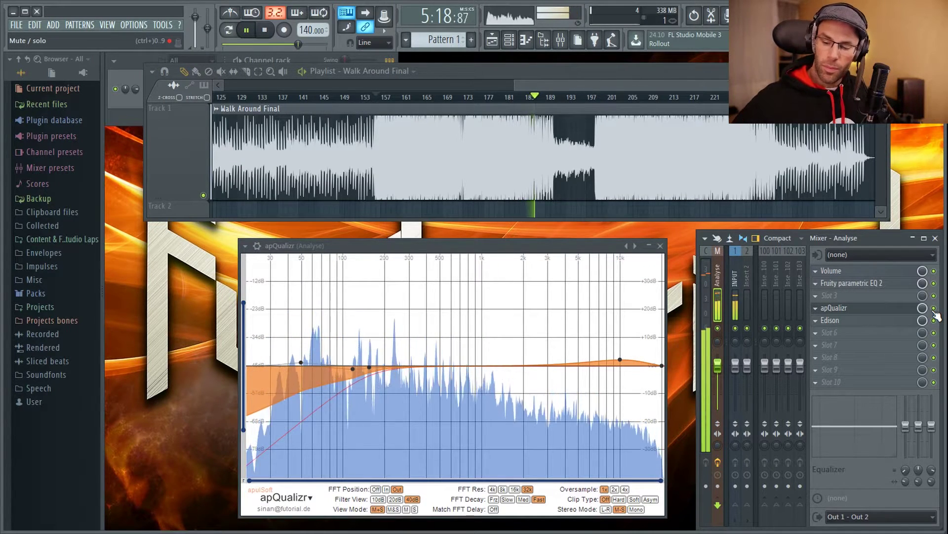
key(space)
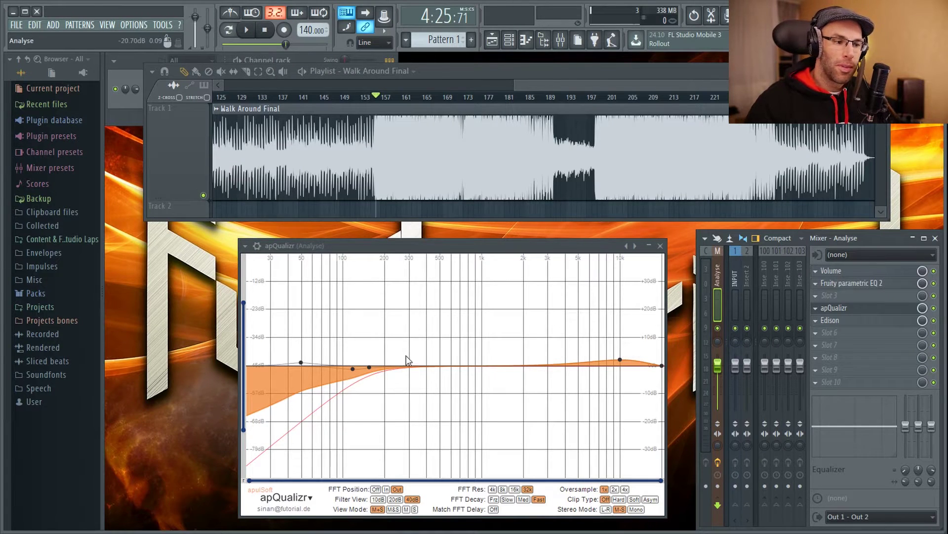
- Delete the side highpass filter and the 120 Hz Peaking EQ filter from apQualizr
double_click(370, 365)
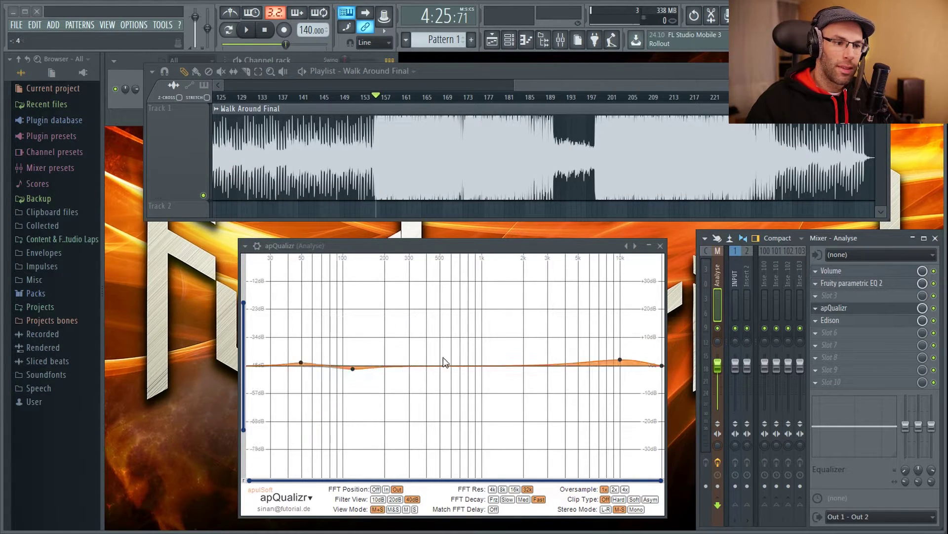
double_click(378, 346)
double_click(348, 367)
click(349, 367)
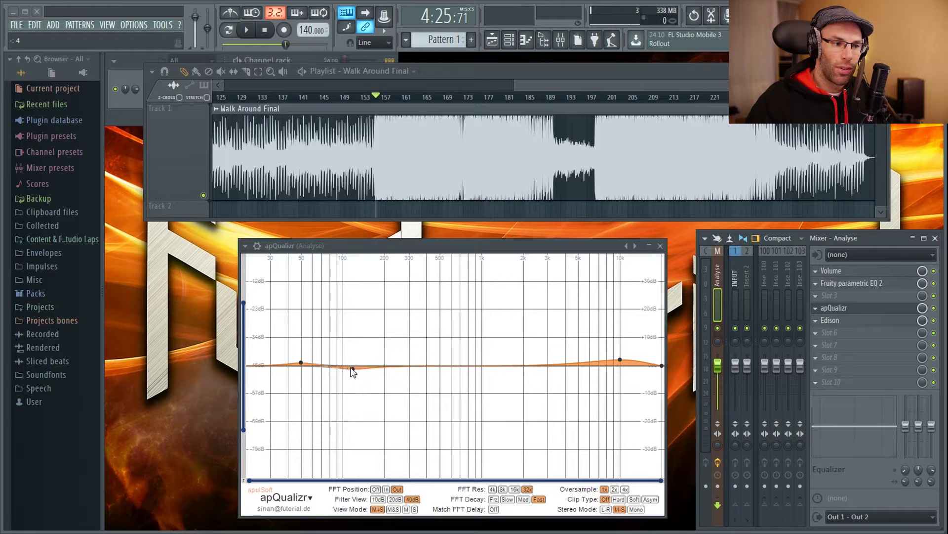
mouse_move(352, 368)
click(365, 421)
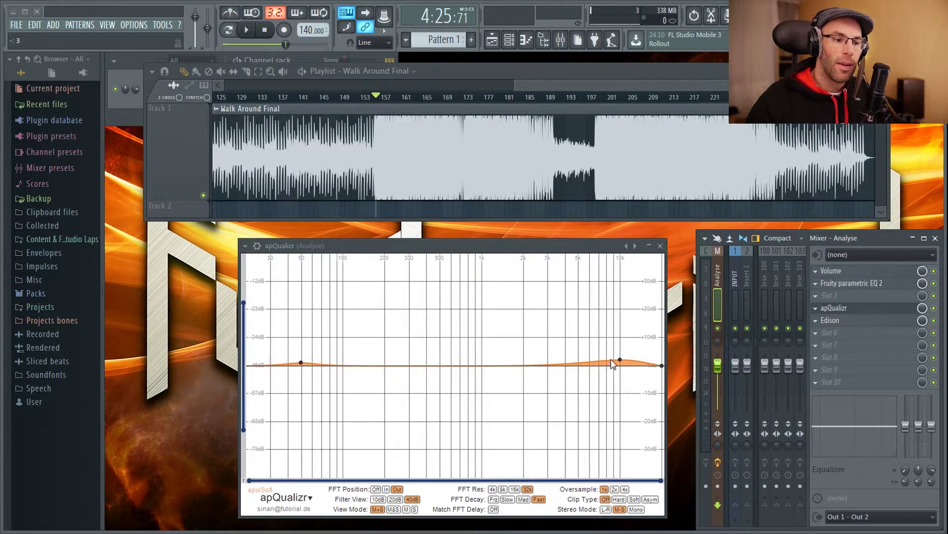
- Adjust the 10 kHz Peaking EQ to about 11 kHz, +1.8 dB and 1.62 8va width, and close apQualizr
drag(620, 359, 626, 361)
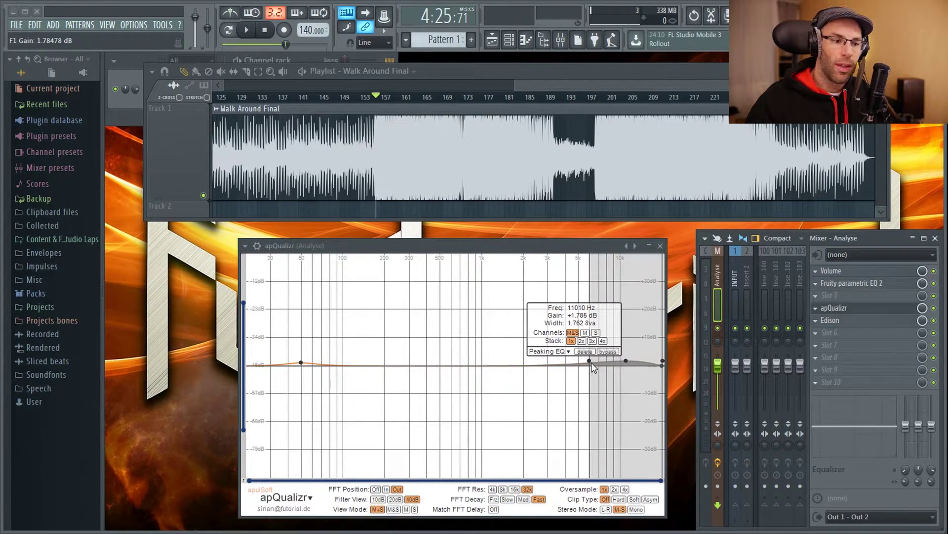
double_click(628, 356)
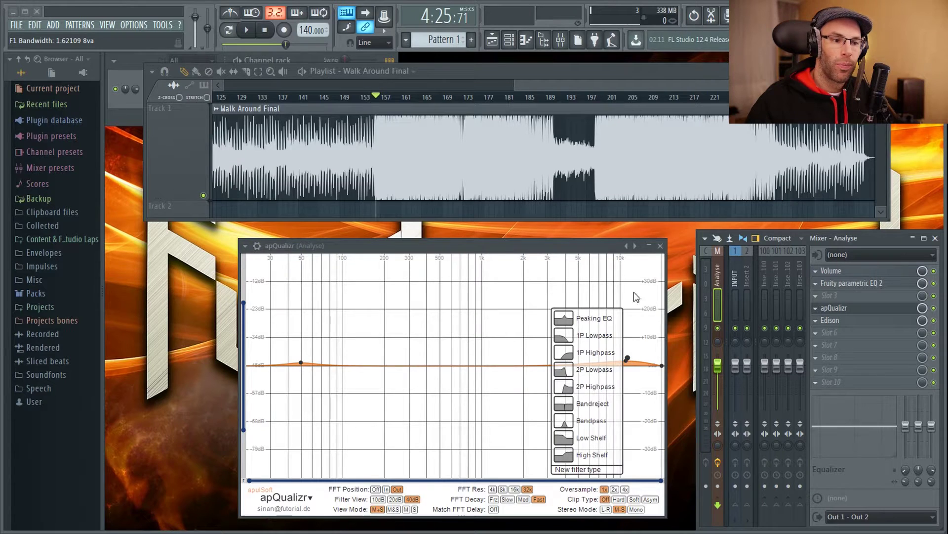
click(495, 322)
click(660, 246)
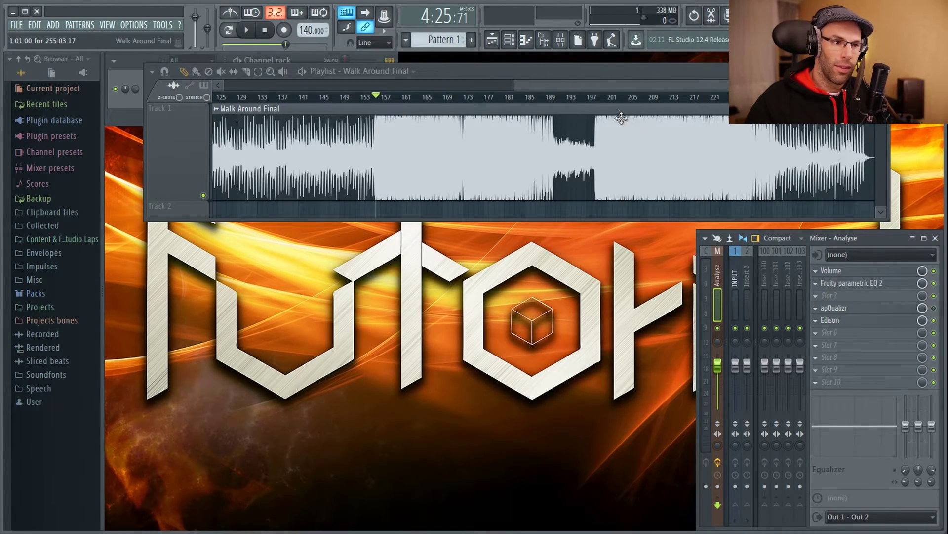
drag(610, 84, 663, 84)
scroll(425, 151, up, 5)
scroll(568, 183, up, 6)
scroll(544, 157, down, 8)
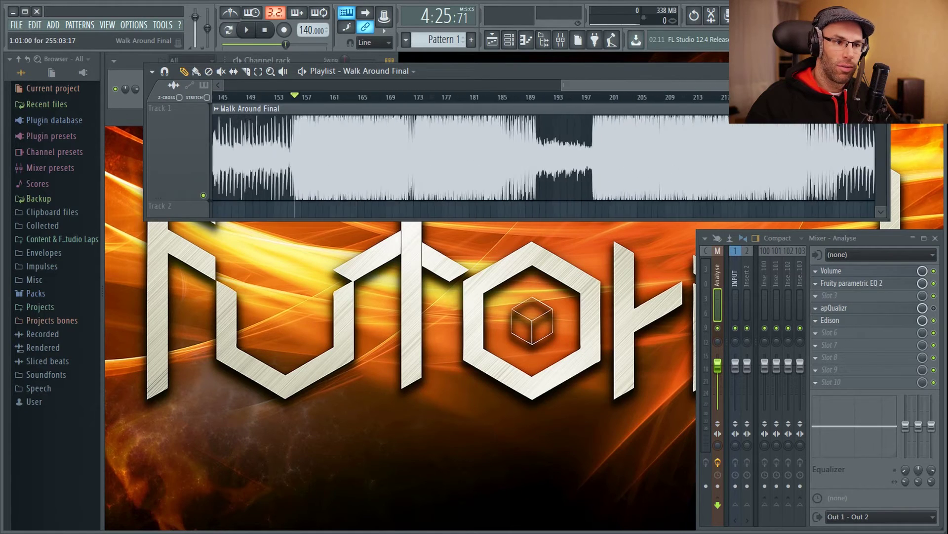
- Play the Walk Around Final track from about bar 200, just after the quiet break, and stop playback
click(604, 98)
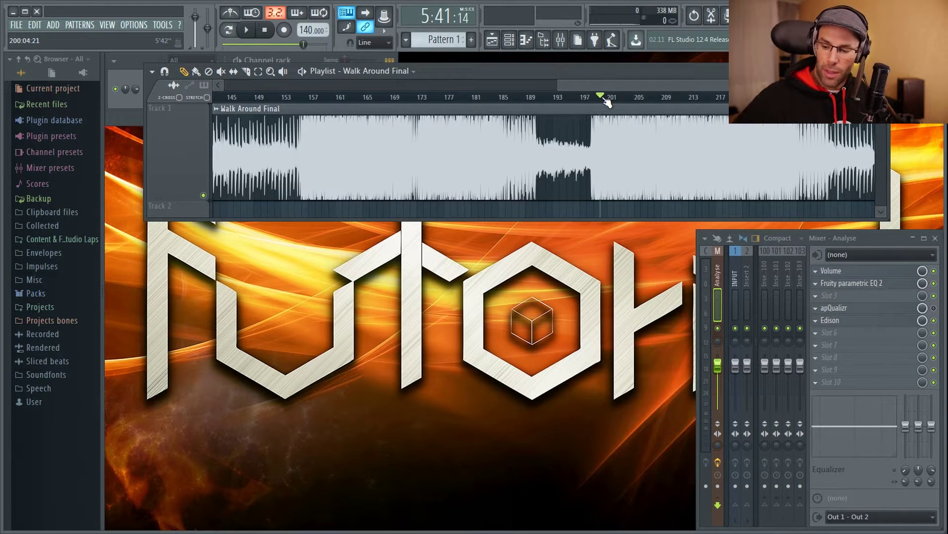
key(space)
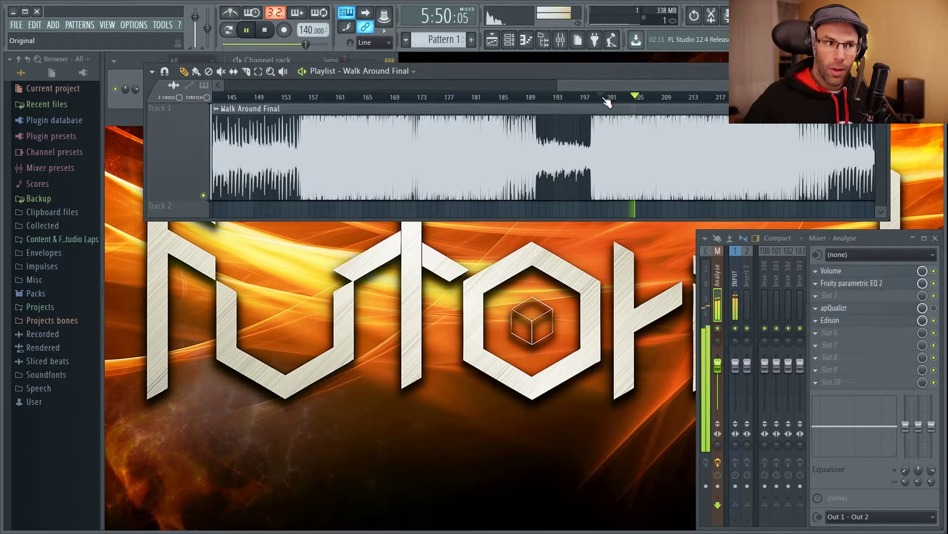
key(space)
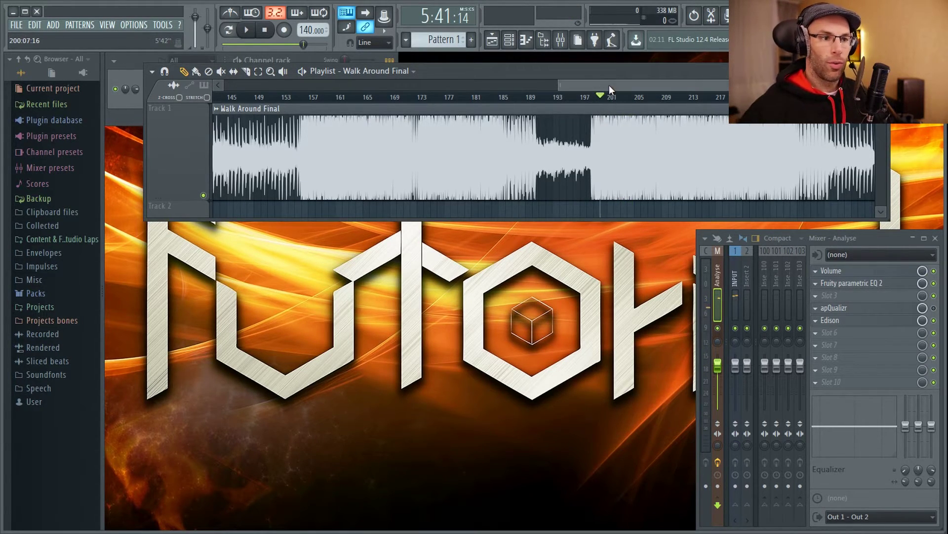
- Switch to the track's FL-Studio-Tutorials forum thread and submit ratings: liking 8, Innovation 6, Sound Design 7, Mixdown & Mastering 8
scroll(609, 85, down, 5)
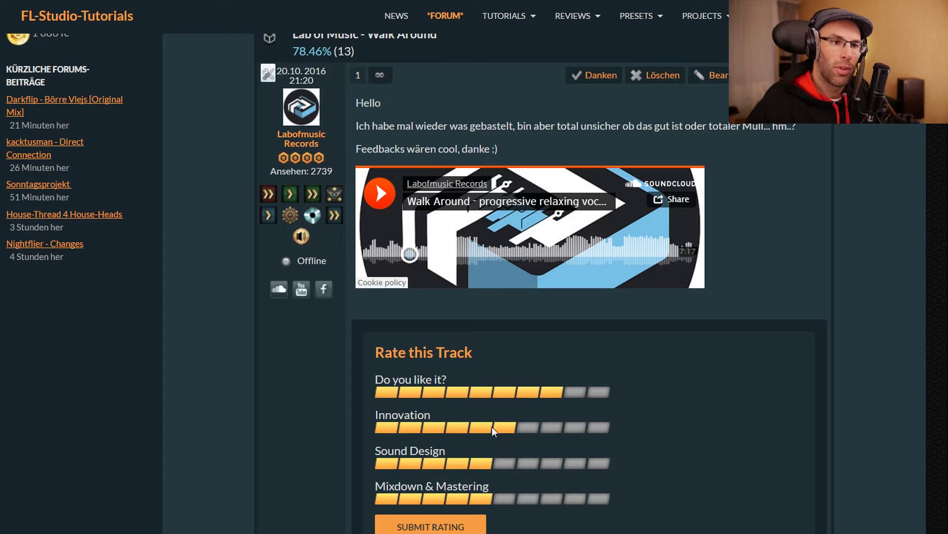
scroll(649, 393, down, 1)
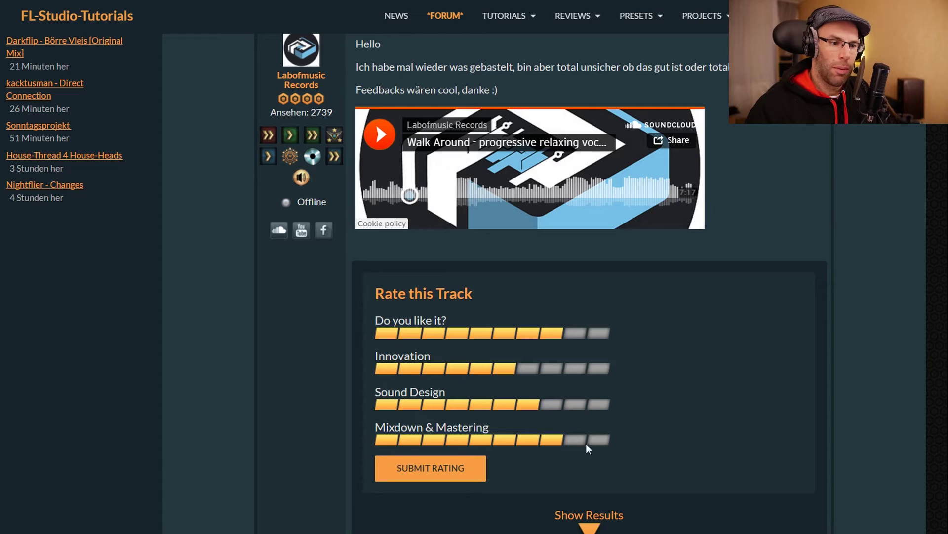
click(458, 468)
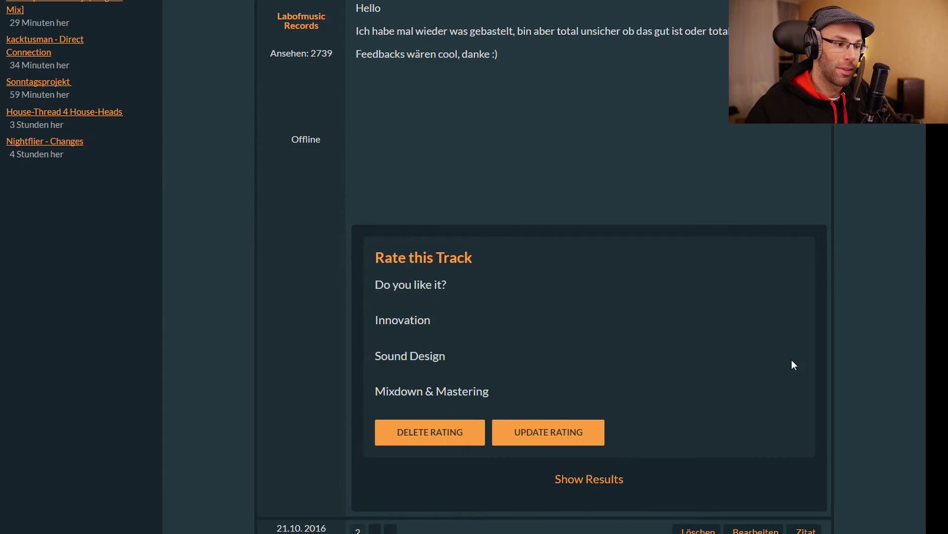
- Show the overall rating results for the track and return to the head of the forum thread
scroll(780, 340, down, 7)
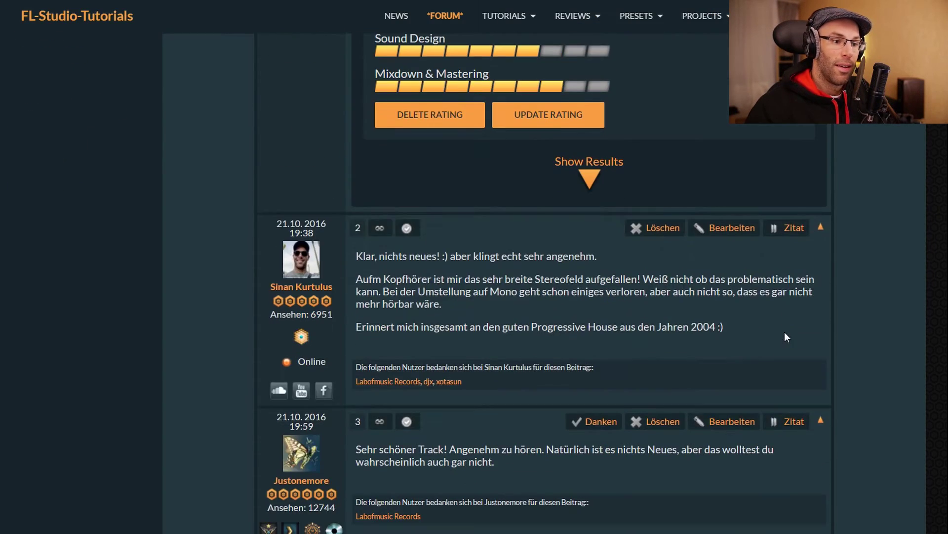
scroll(691, 296, up, 2)
click(590, 296)
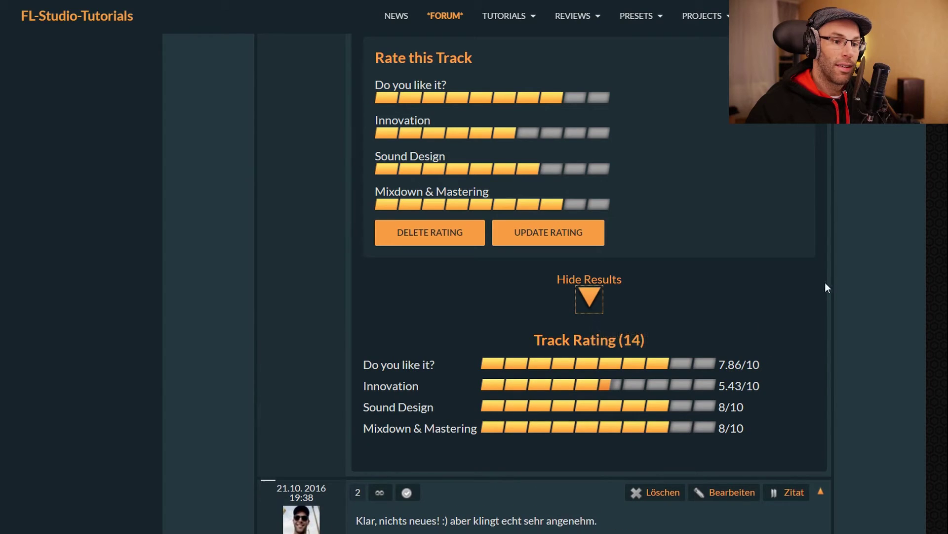
scroll(840, 297, up, 2)
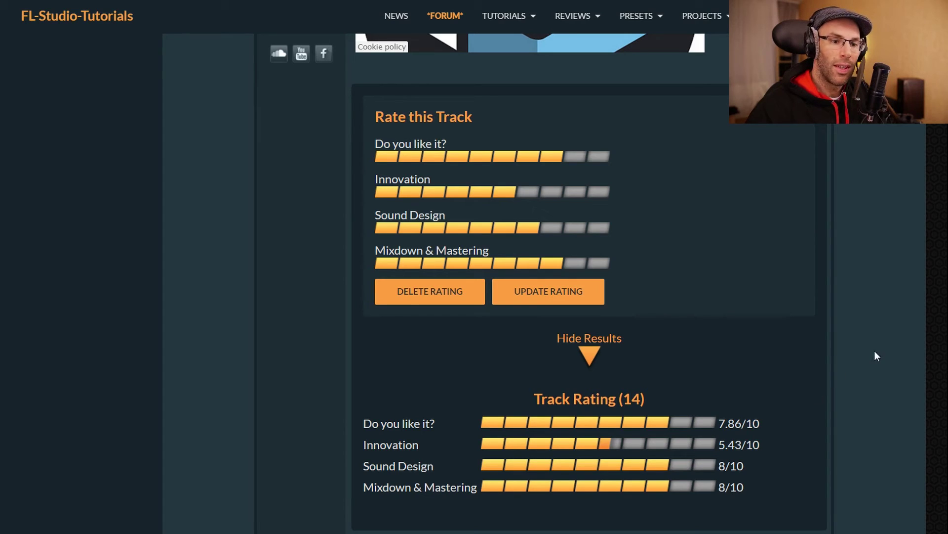
scroll(841, 366, up, 10)
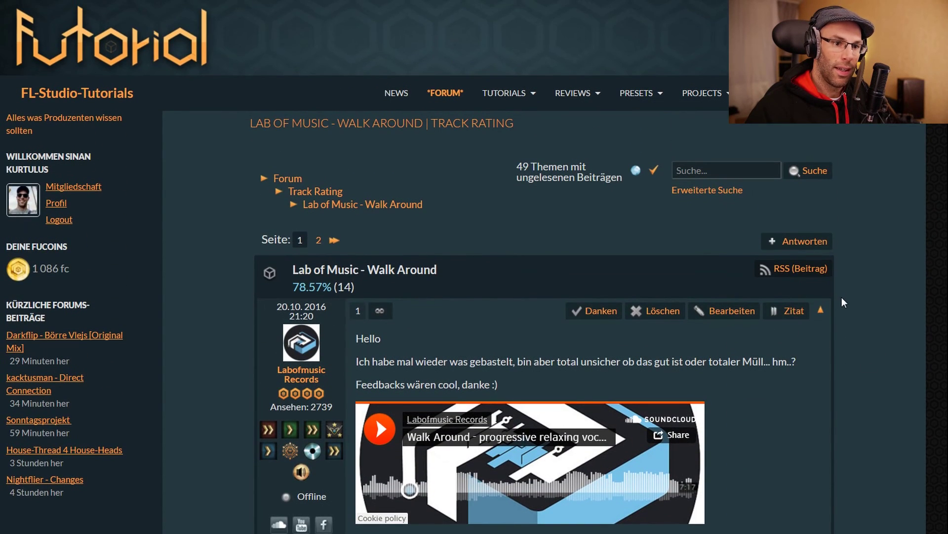